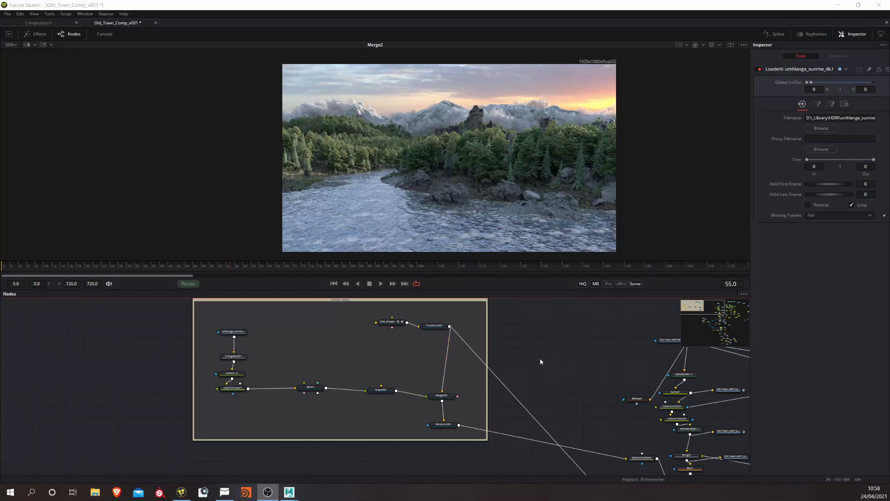
- Examine the camera_setup node group and its connections to the rest of the comp
drag(541, 360, 572, 367)
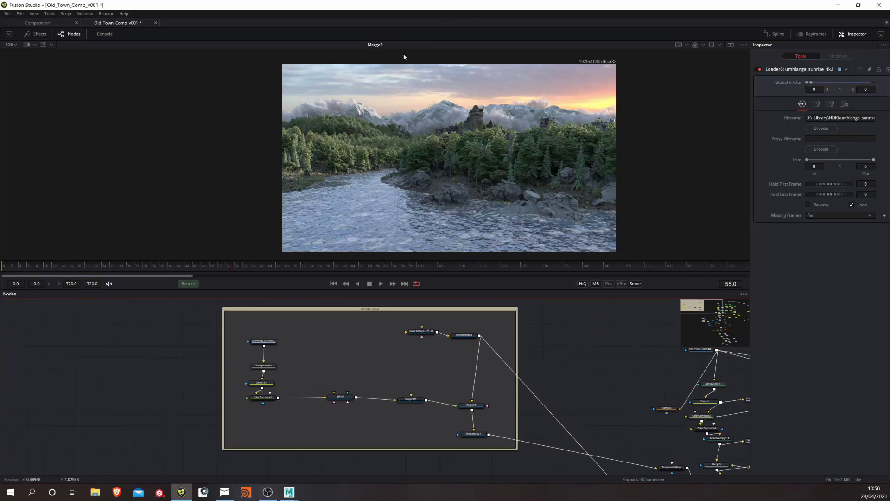
drag(399, 380, 379, 368)
scroll(432, 384, up, 2)
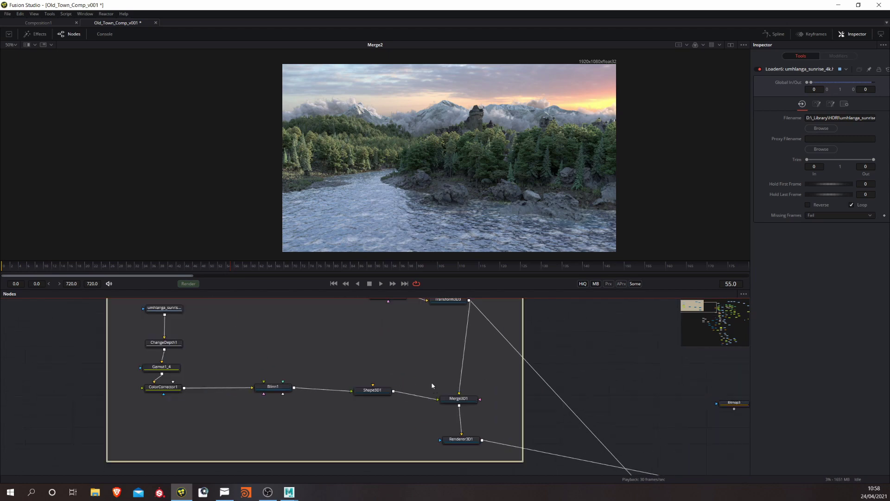
drag(432, 384, 421, 377)
scroll(408, 378, down, 2)
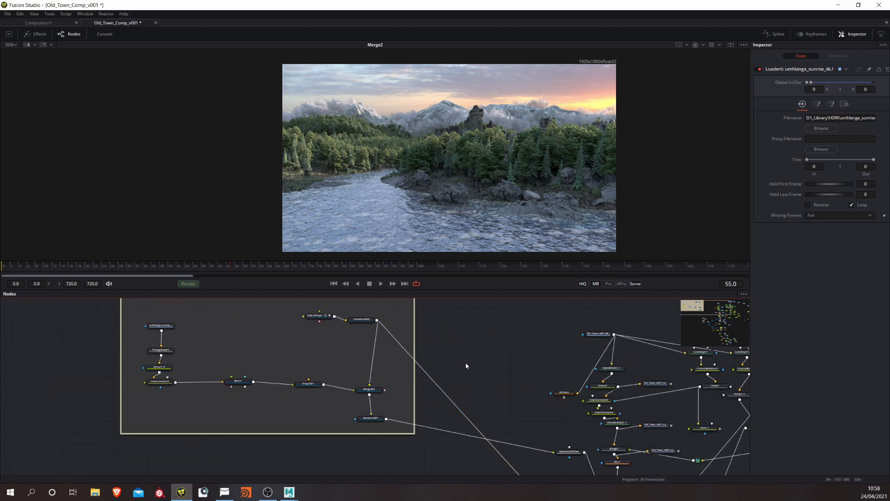
drag(250, 333, 266, 356)
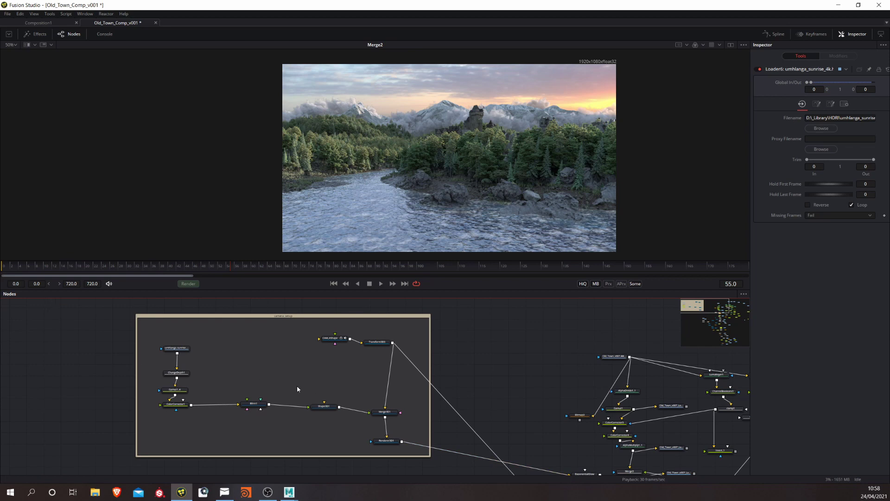
drag(291, 384, 298, 380)
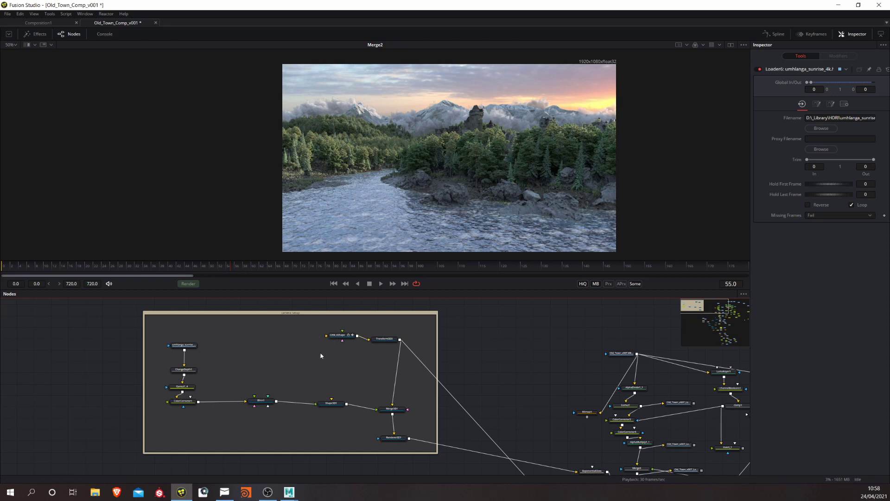
drag(332, 364, 308, 354)
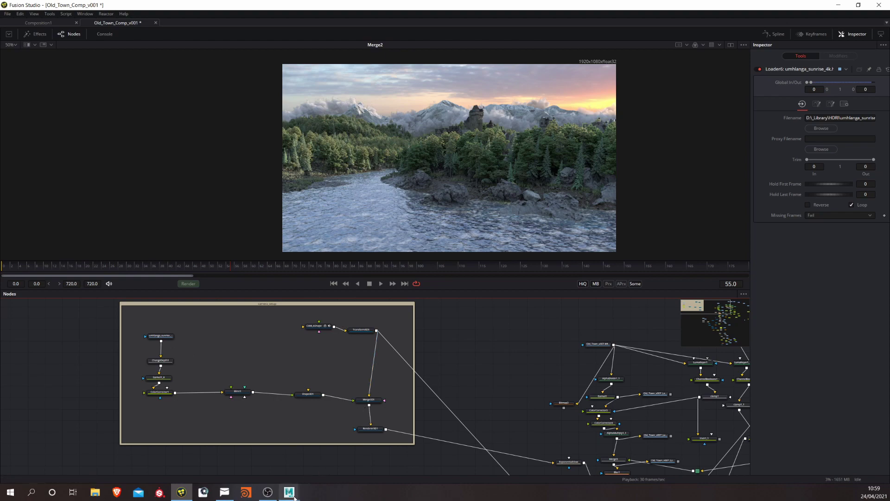
- Switch to Maya, preview the camera animation from frame 2 and select the CAM_A camera
mouse_move(291, 496)
click(341, 448)
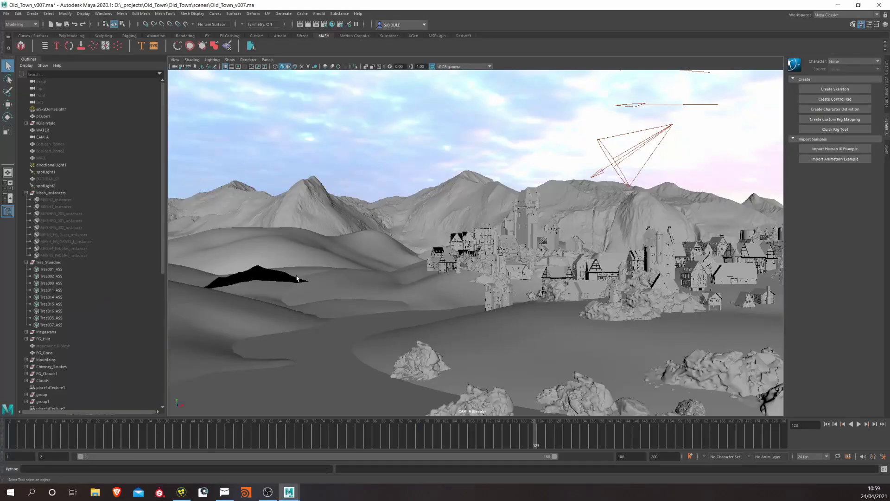
drag(241, 426, 9, 429)
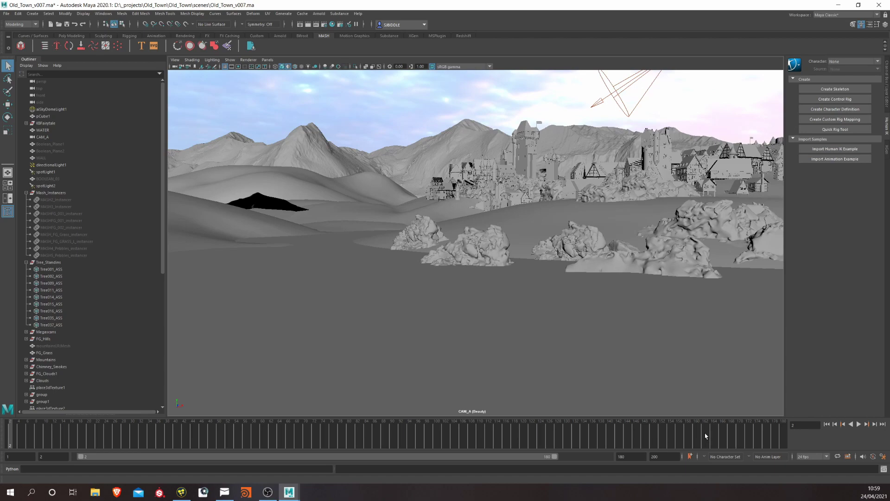
click(859, 424)
click(175, 67)
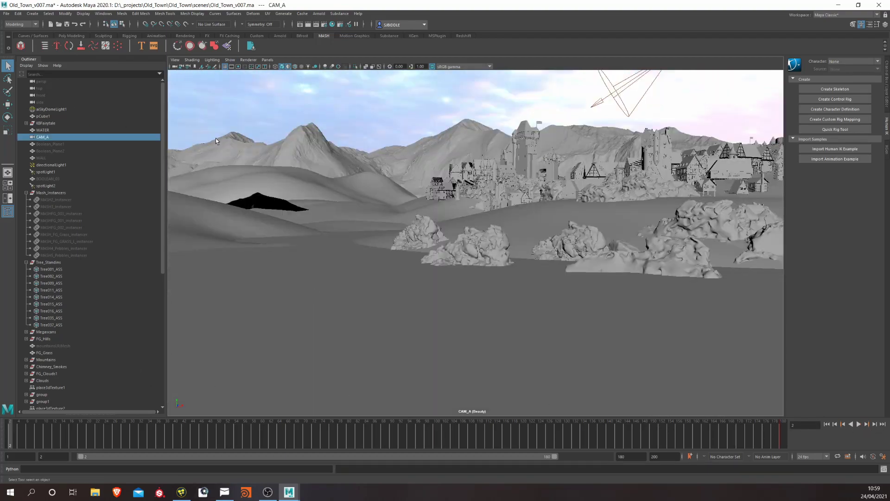
drag(35, 433, 72, 417)
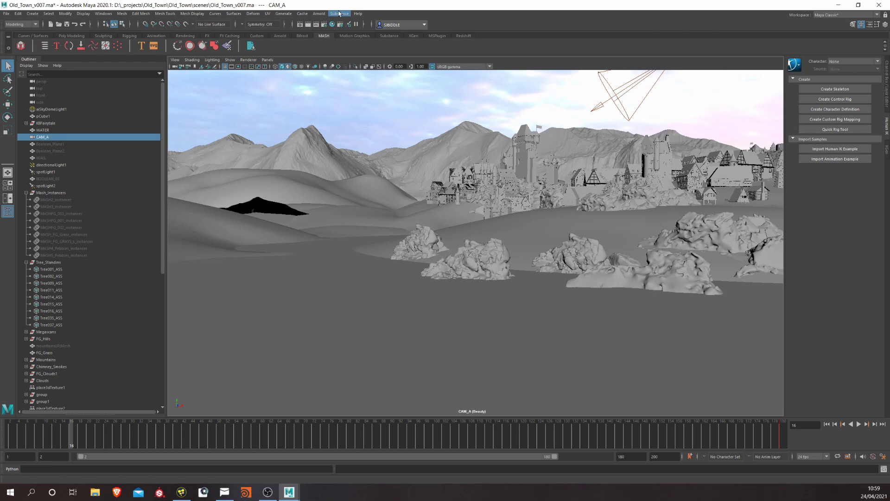
- Start an Alembic export of the selected camera with the Time Slider cache range
click(302, 13)
mouse_move(321, 26)
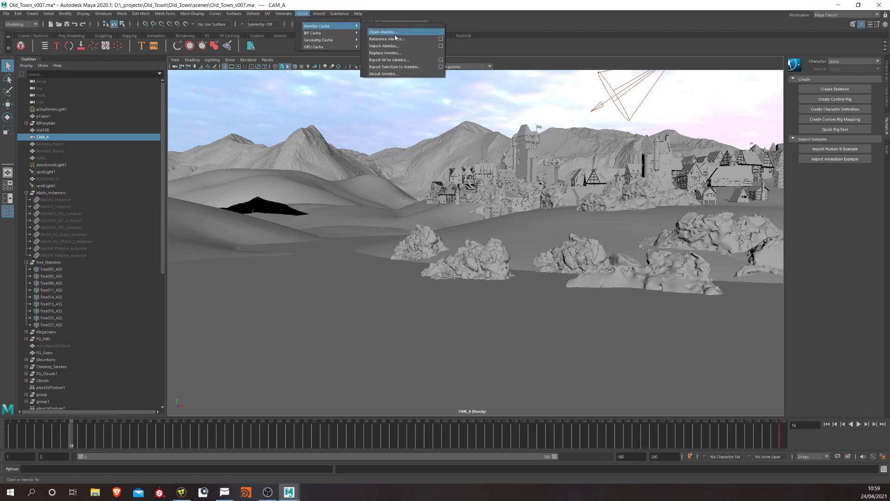
click(441, 67)
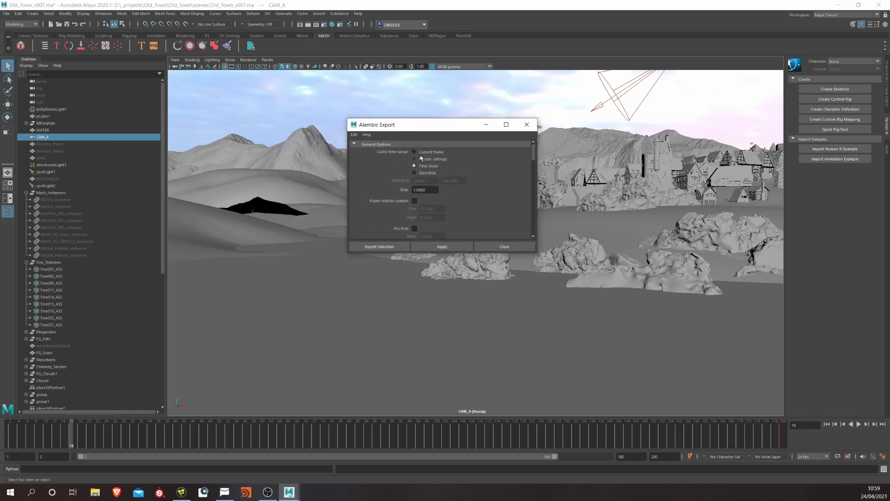
scroll(393, 205, down, 5)
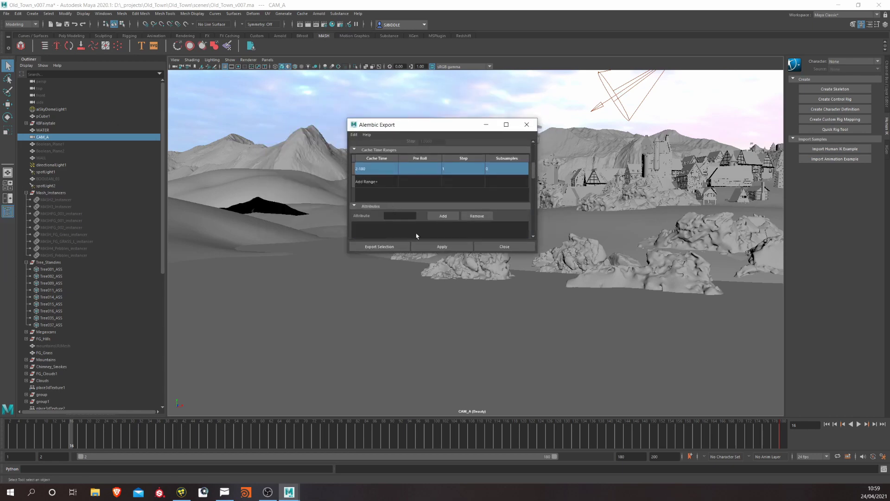
click(392, 247)
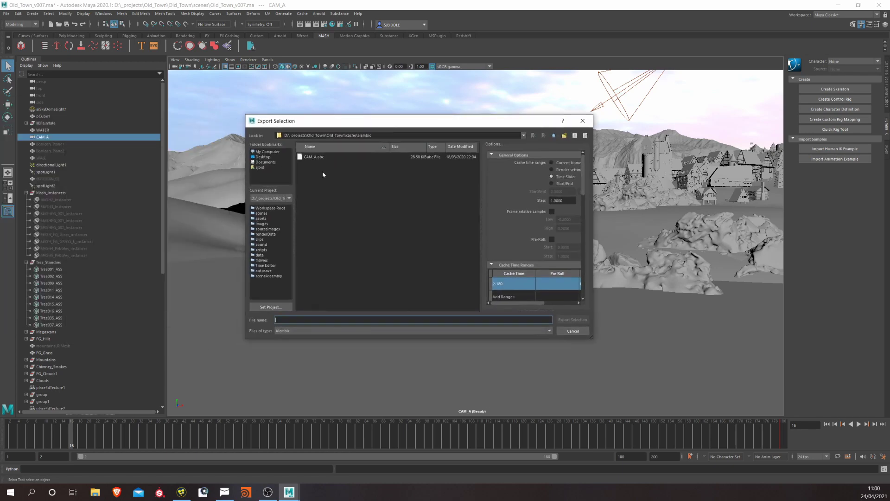
- Export the camera as CAM_B.abc into the project's alembic cache folder
click(321, 157)
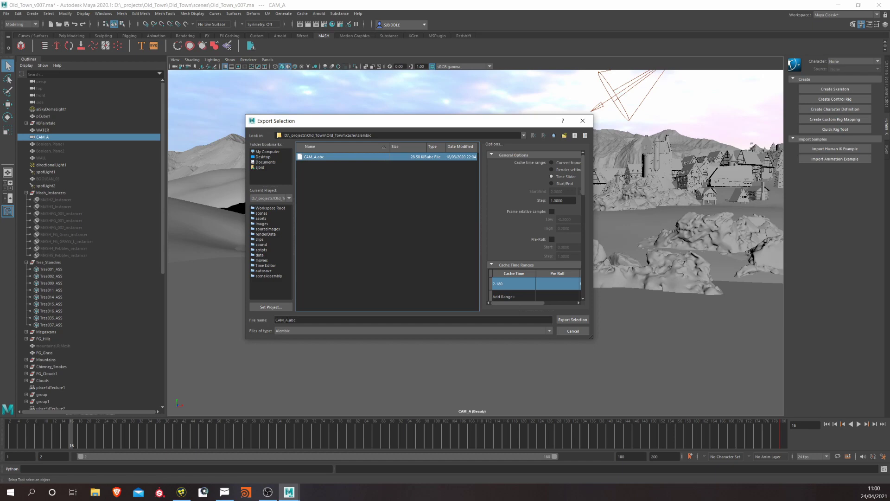
click(286, 320)
key(BackSpace)
text(B)
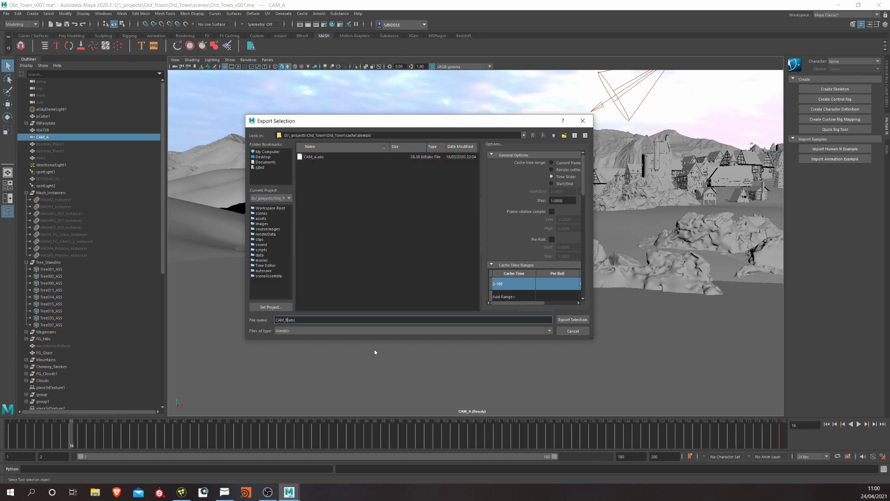
key(Return)
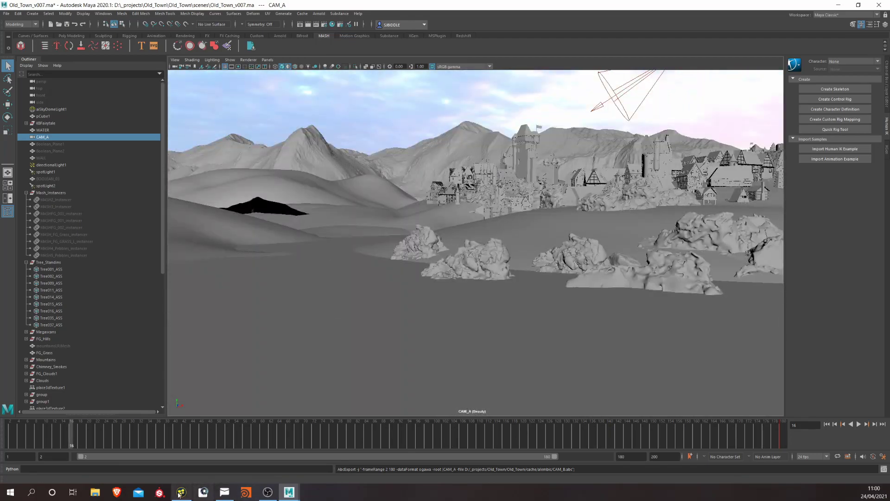
- Switch back to Fusion Studio and move the whole camera_setup group farther away from the main comp nodes
click(181, 492)
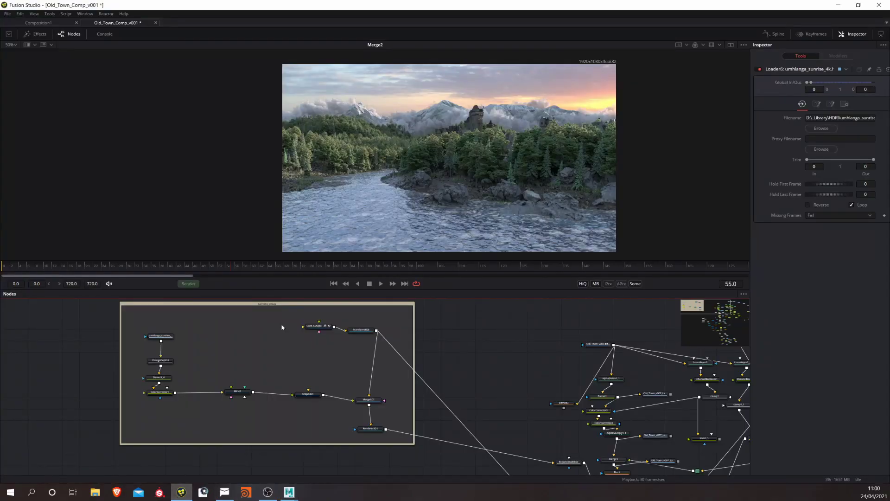
scroll(326, 328, down, 3)
drag(322, 313, 141, 316)
scroll(340, 334, up, 2)
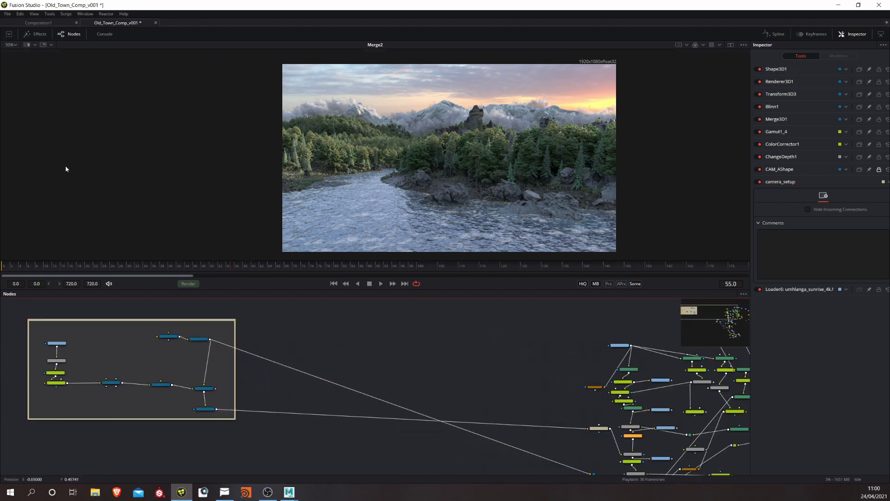
- Import CAM_B.abc from Old_Town/Old_Town/cache/alembic as an Alembic scene, with cameras only at 24 fps, merged into the existing document
click(8, 15)
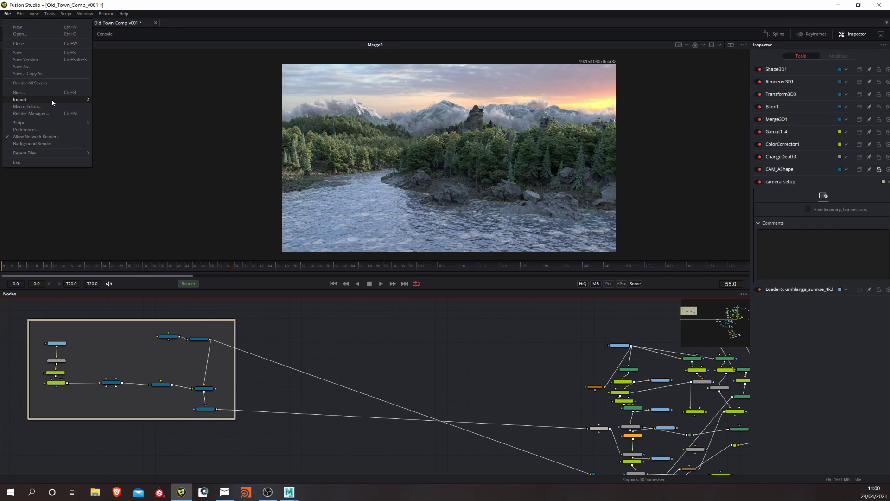
mouse_move(60, 99)
click(116, 106)
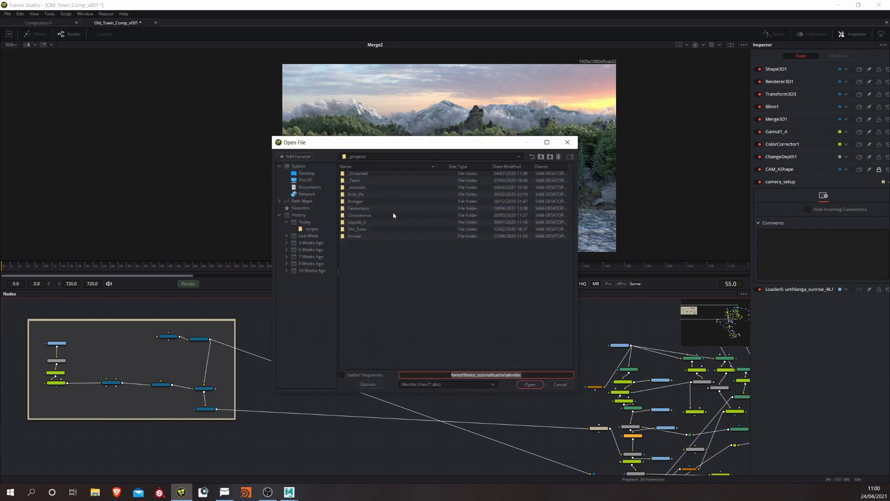
double_click(366, 228)
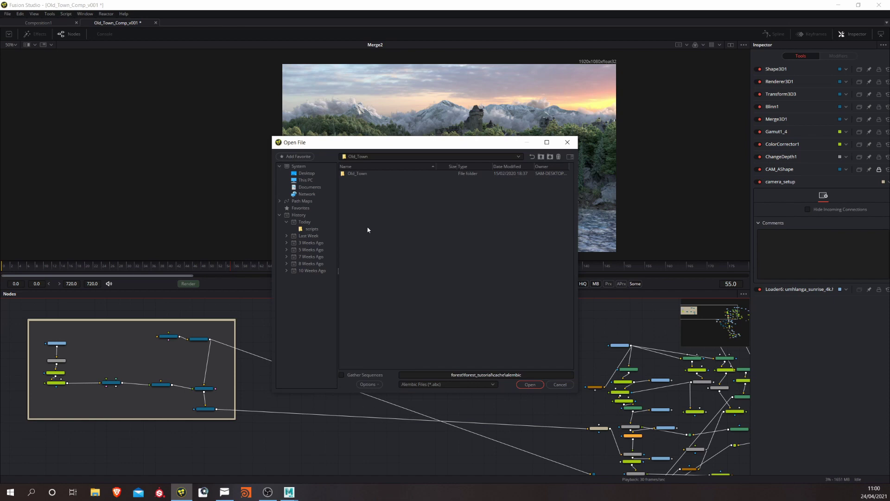
double_click(367, 173)
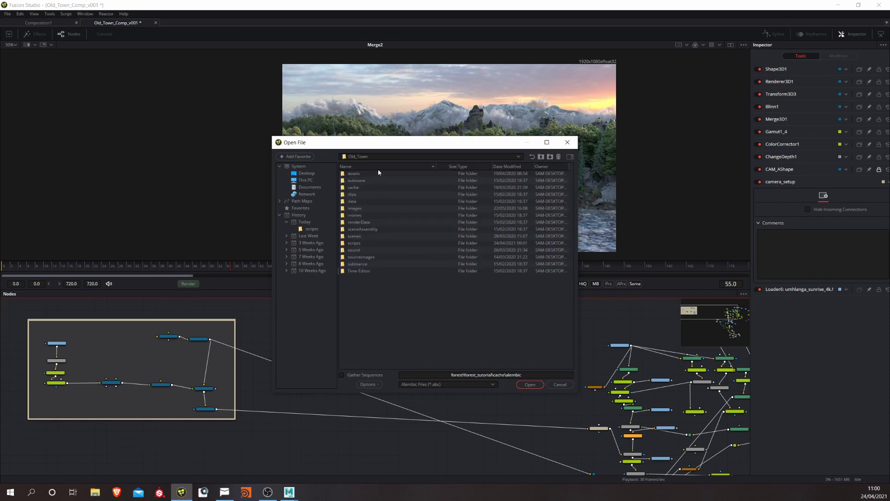
double_click(369, 188)
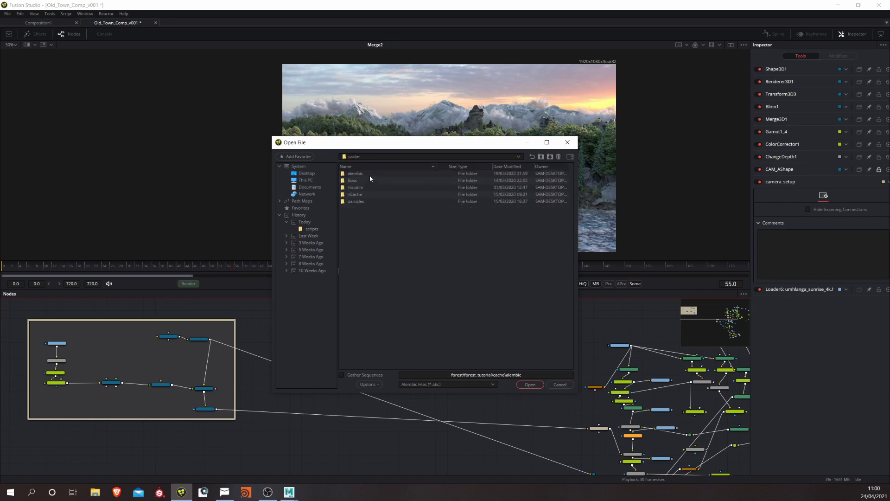
double_click(370, 173)
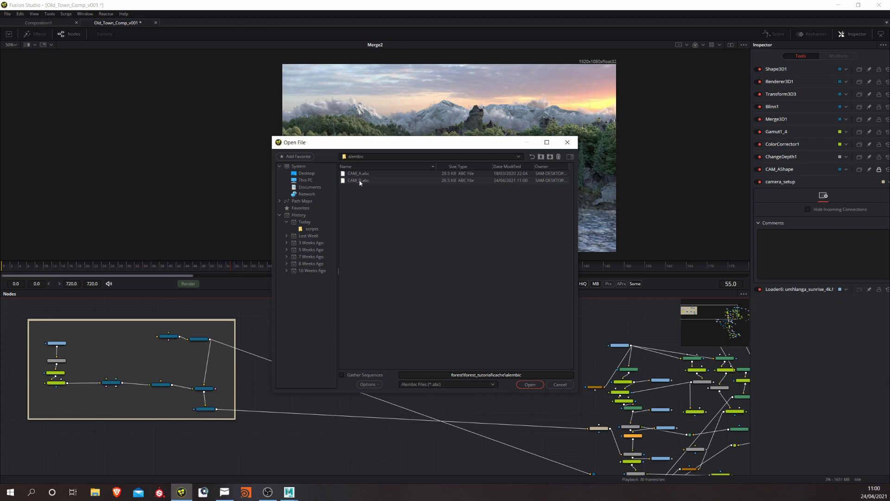
double_click(361, 181)
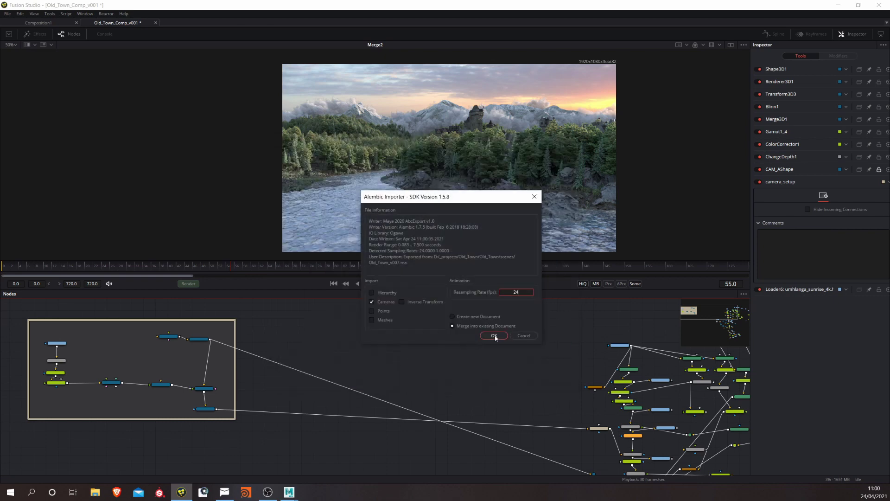
click(495, 335)
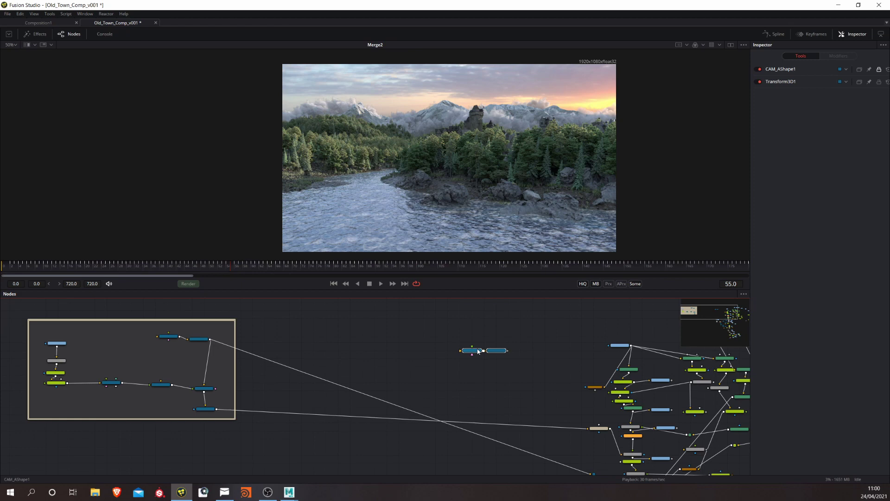
- Place the imported CAM_AShape1 and Transform3D1 nodes in the empty space beside camera_setup, and line up CAM_AShape with Transform3D3
drag(479, 352, 296, 333)
scroll(352, 359, up, 4)
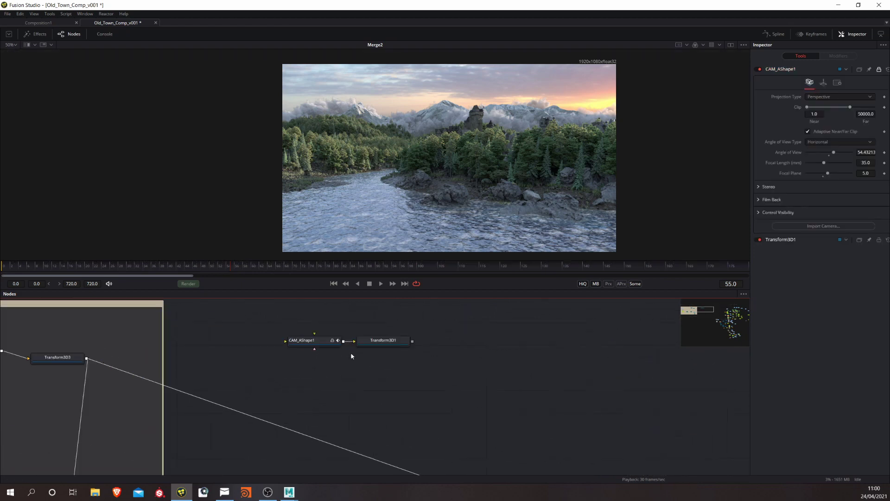
drag(346, 354, 489, 359)
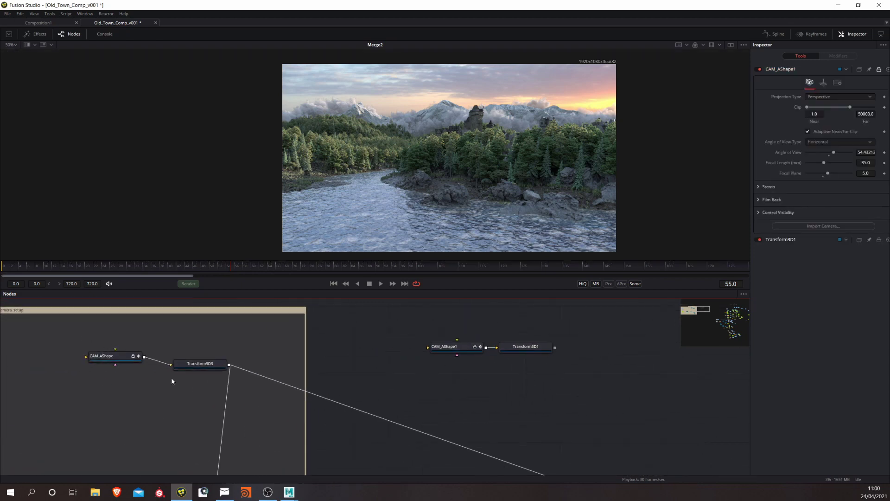
drag(133, 360, 144, 369)
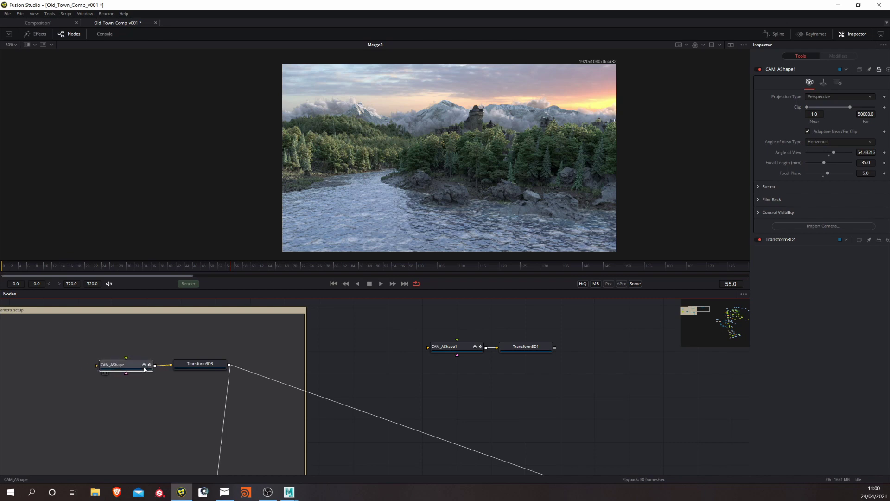
drag(526, 347, 546, 349)
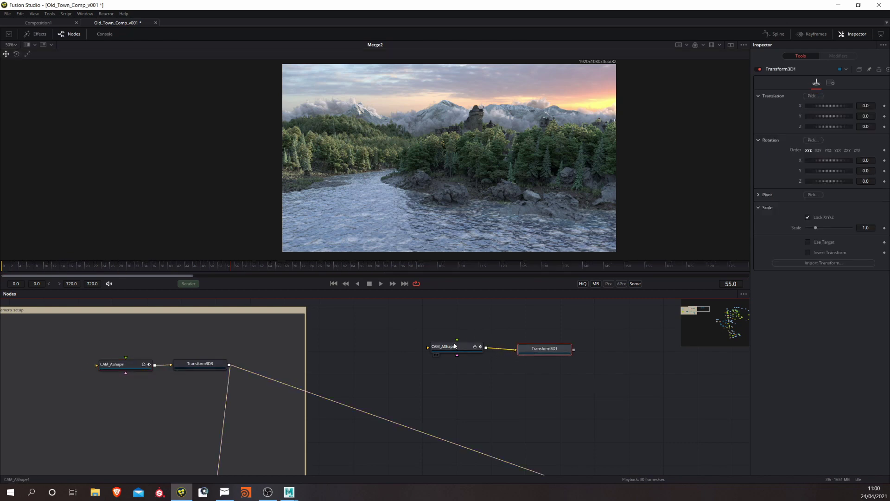
scroll(465, 352, down, 3)
drag(438, 319, 605, 325)
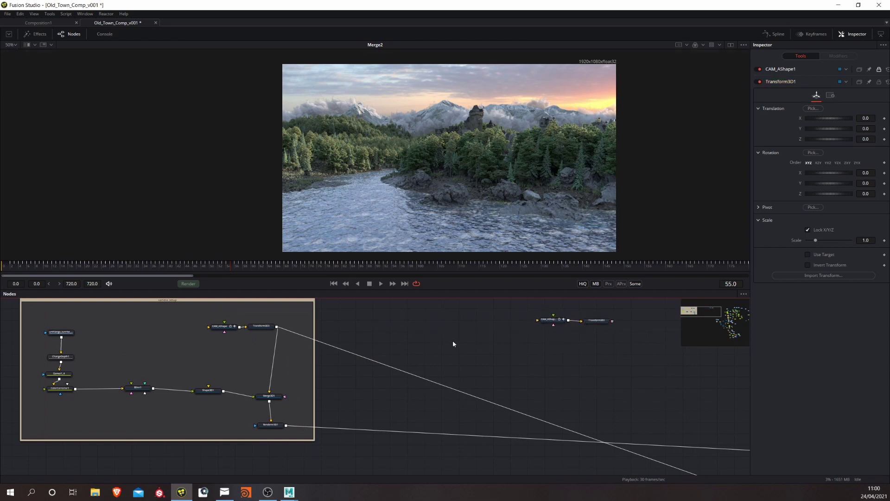
- Compare the existing camera_setup node chain with the newly imported camera nodes
scroll(452, 340, left, 3)
scroll(452, 341, up, 1)
scroll(421, 337, down, 2)
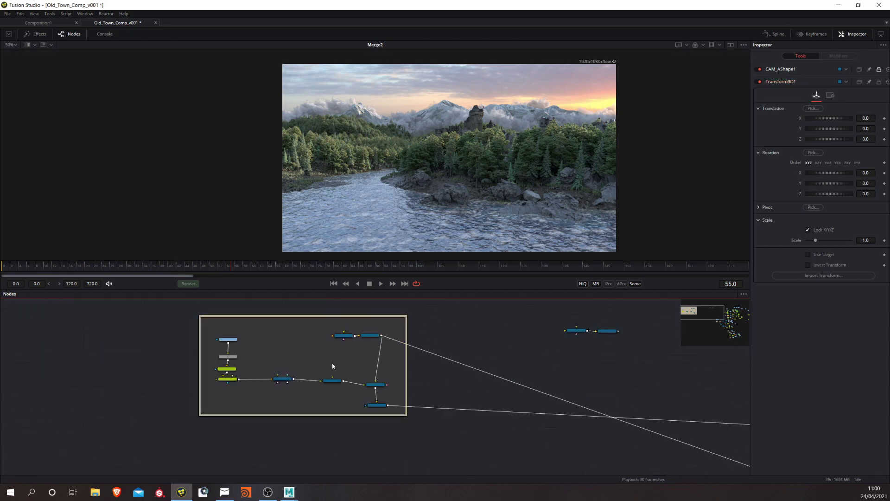
drag(461, 335, 538, 309)
scroll(554, 329, up, 3)
scroll(538, 308, down, 3)
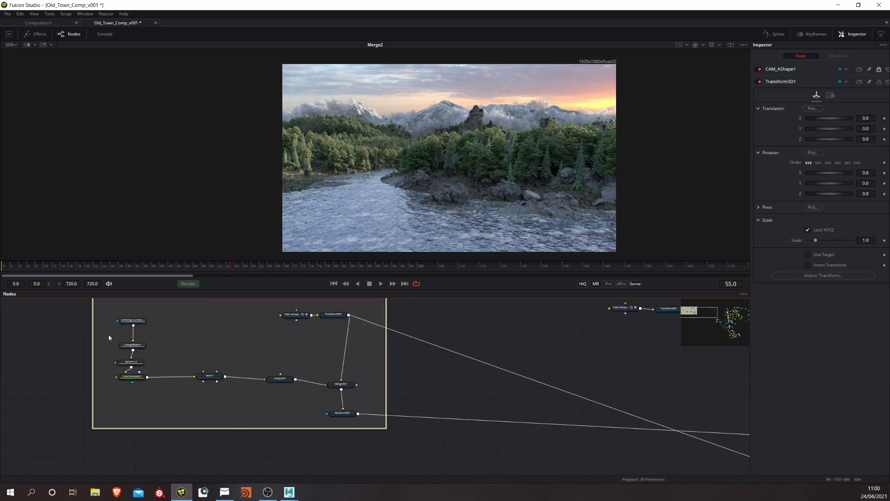
drag(163, 345, 182, 352)
scroll(257, 327, left, 1)
scroll(257, 327, up, 1)
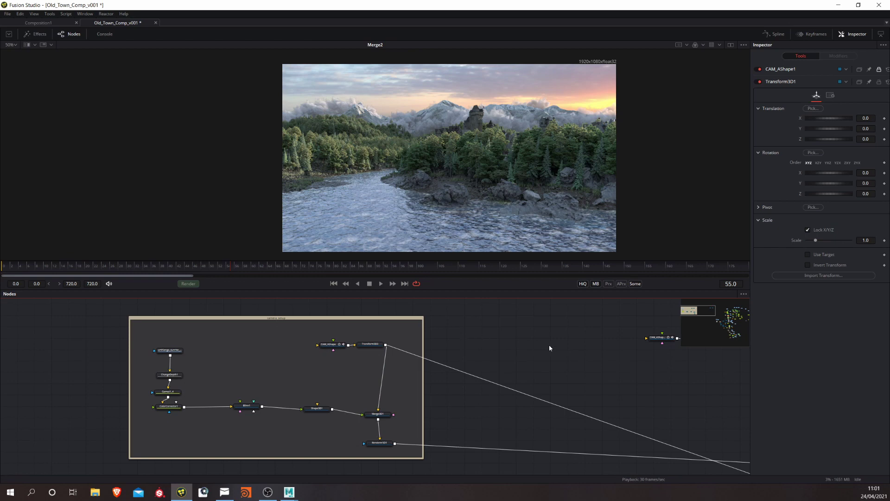
- Switch to Maya and examine the camera aperture and film settings in the attributes of CAM_AShape
scroll(583, 343, right, 2)
scroll(562, 335, down, 1)
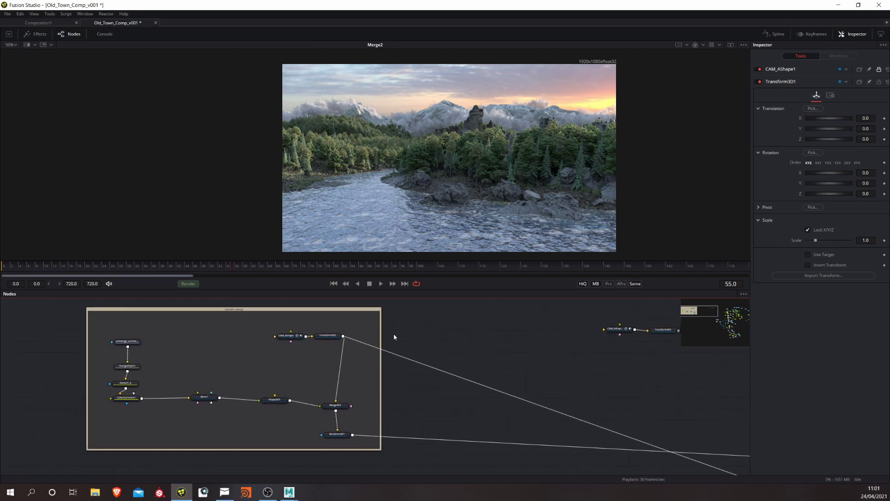
mouse_move(289, 492)
click(343, 454)
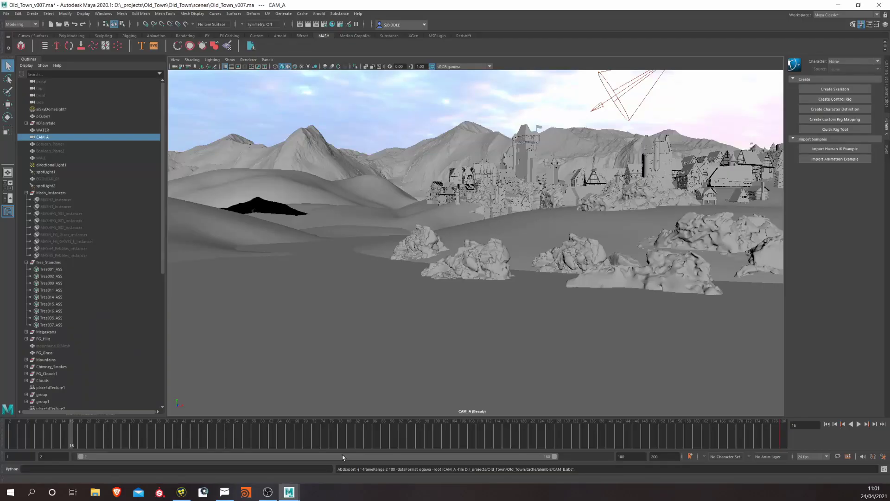
key(ctrl+a)
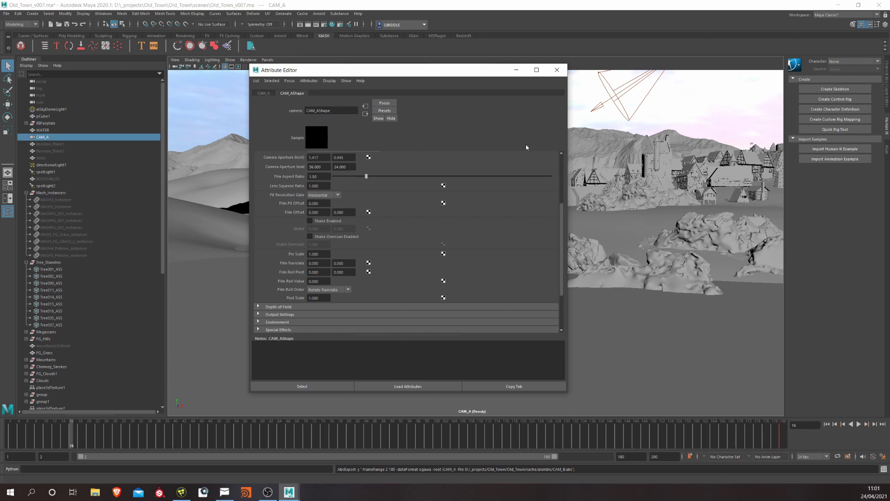
click(557, 70)
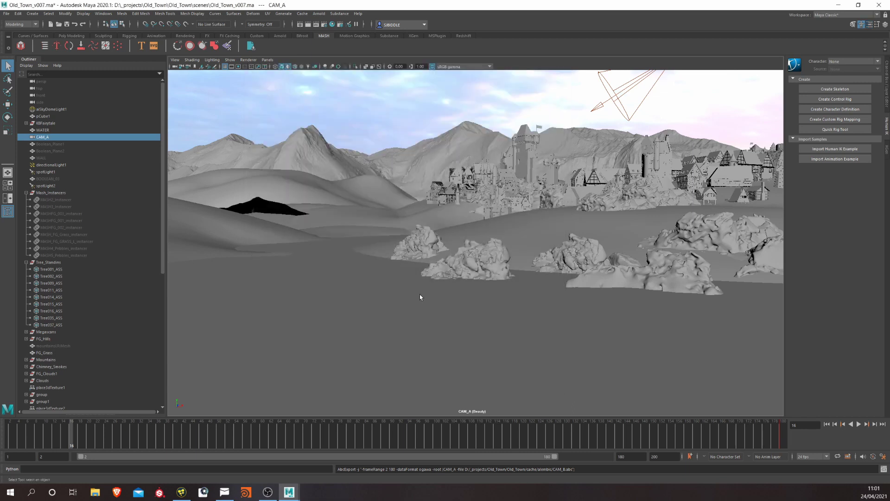
- Switch back to Fusion Studio and preview camera_setup's HDR loader, ColorCorrector1, Blinn1, Shape3D1 and Merge3D1 outputs one after another
click(181, 492)
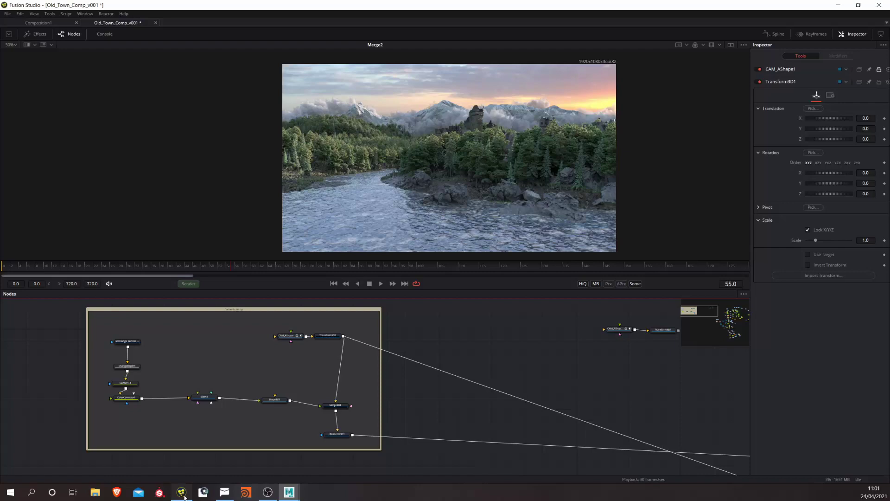
drag(443, 341, 472, 331)
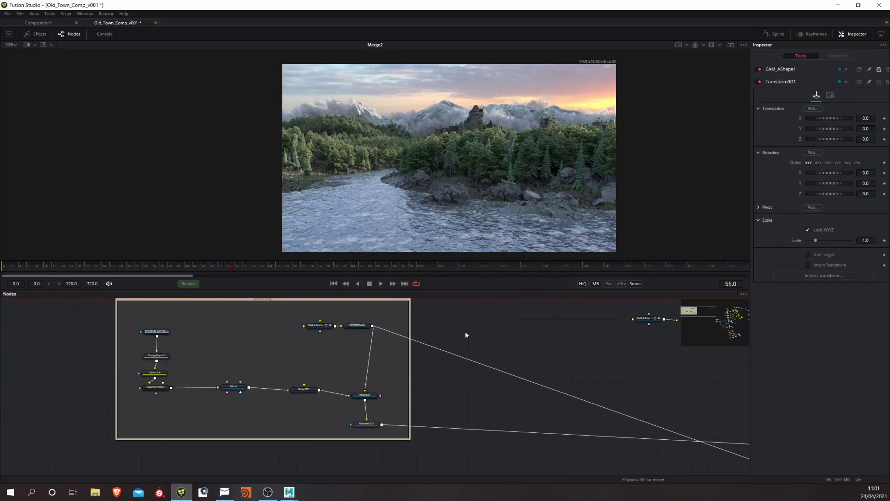
drag(154, 334, 380, 133)
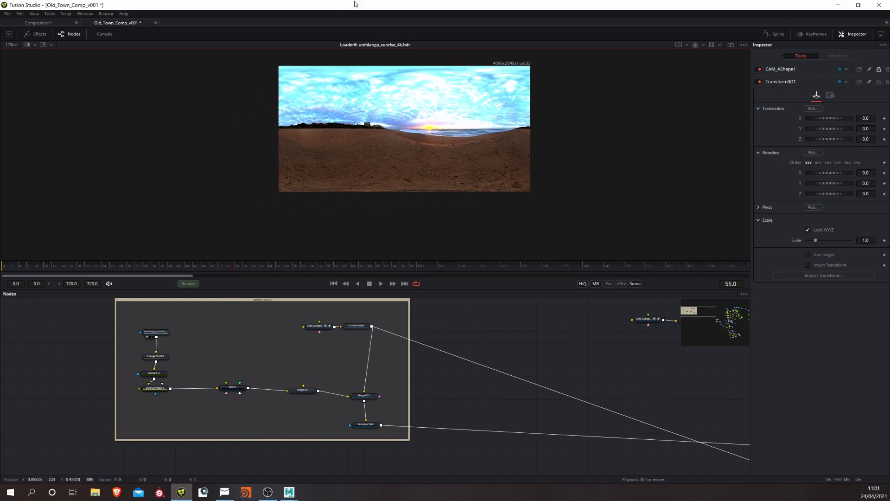
scroll(176, 354, up, 2)
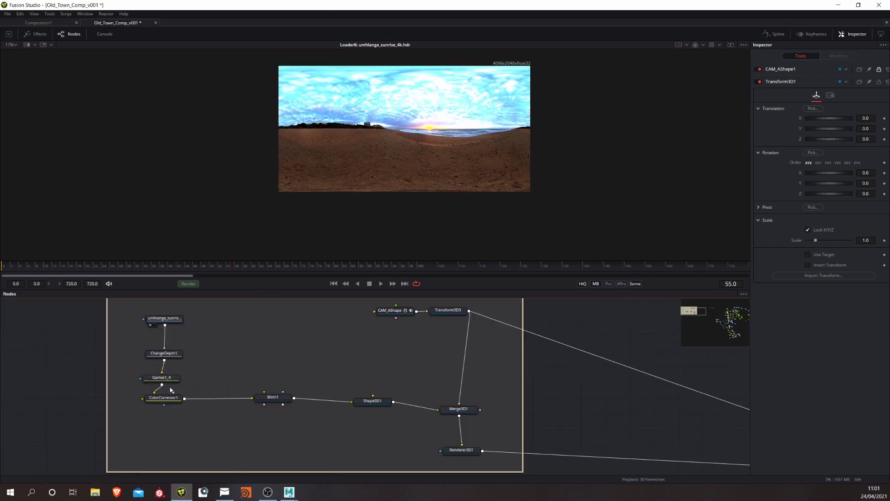
click(168, 402)
key(1)
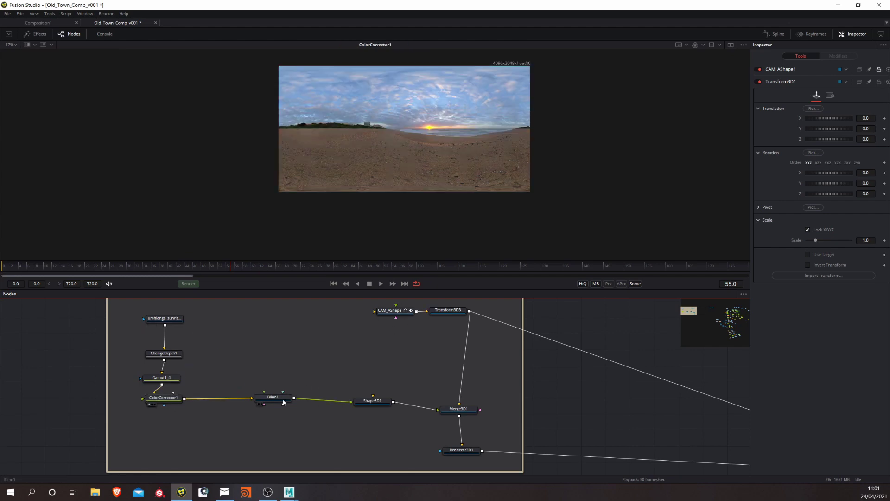
drag(282, 400, 438, 132)
drag(373, 402, 441, 140)
drag(459, 410, 495, 124)
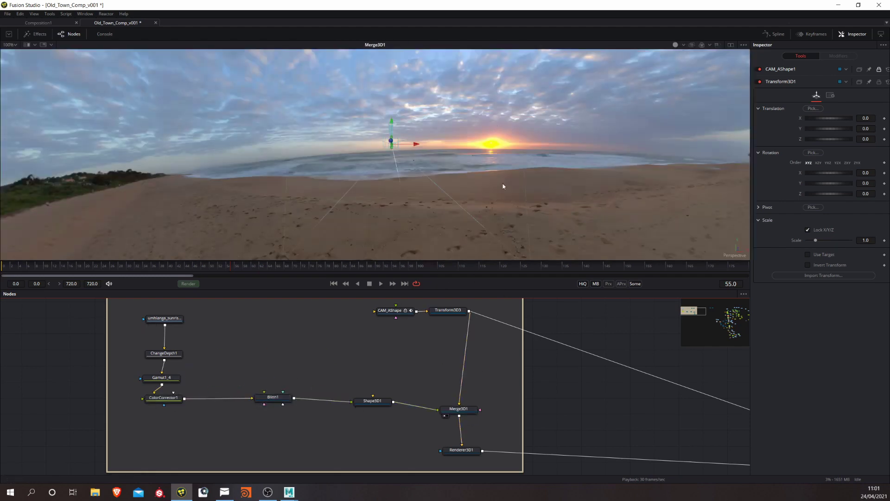
- Select the Shape3D1 sky sphere in the 3D view of Merge3D1 and inspect it around the camera
click(430, 192)
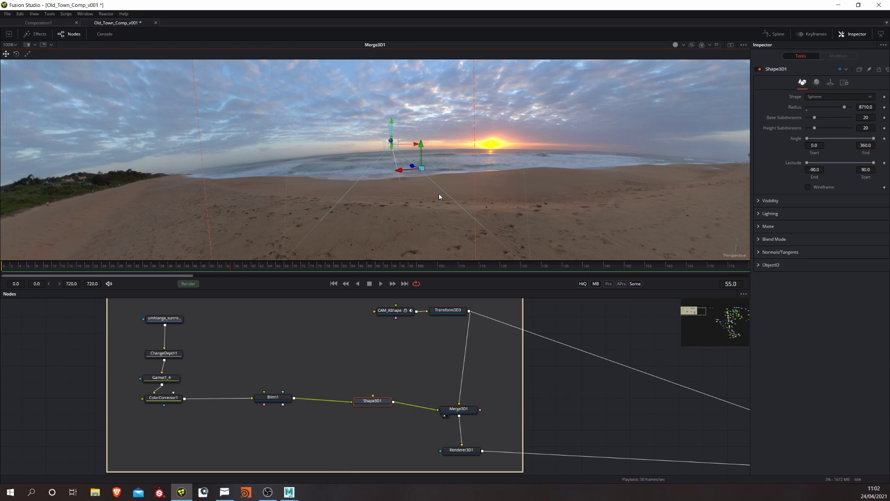
drag(427, 200, 389, 110)
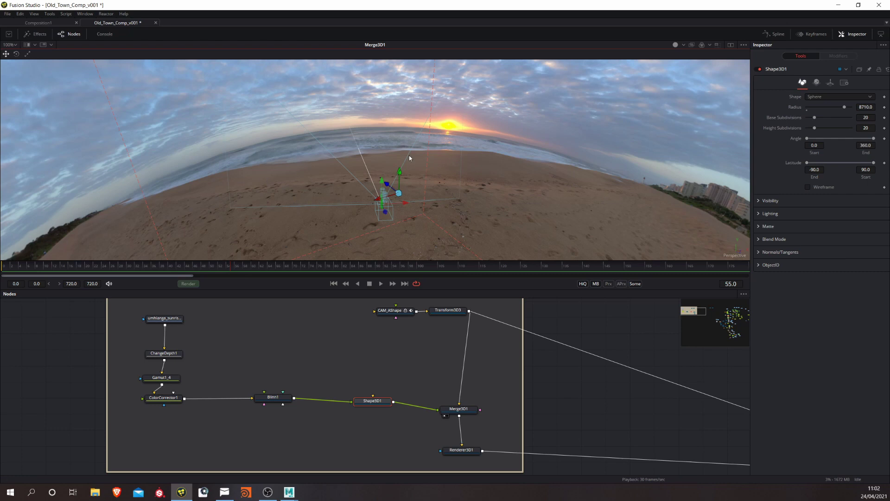
drag(432, 167, 422, 121)
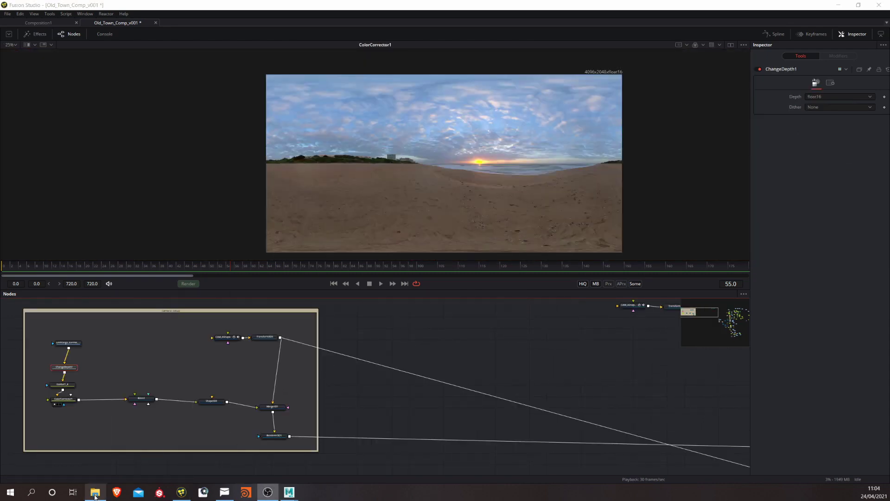
- Load umhlanga_sunrise_4k.hdr from D:\_Library\HDRI into the empty node area between camera_setup and the imported camera nodes
click(96, 495)
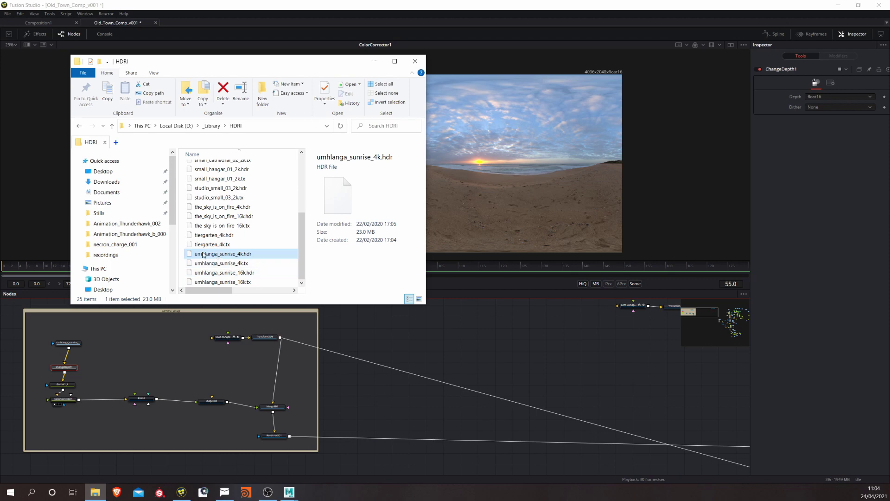
drag(203, 254, 570, 348)
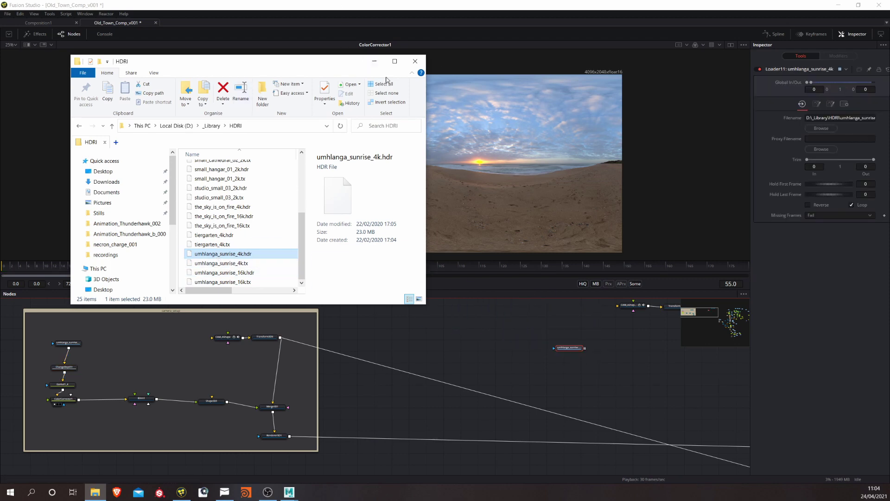
click(375, 61)
drag(554, 353, 514, 340)
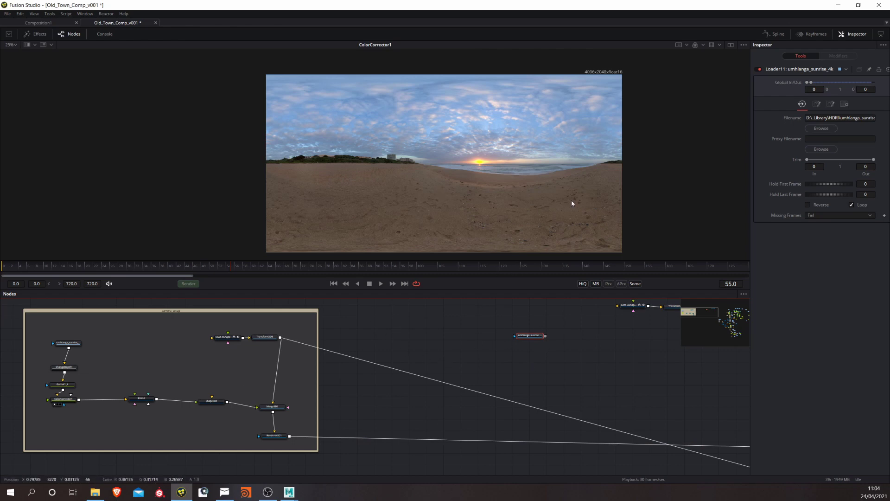
- Inspect the graded sky from ColorCorrector1 and compare it with the image of the new umhlanga_sunrise_4k loader
drag(574, 167, 527, 162)
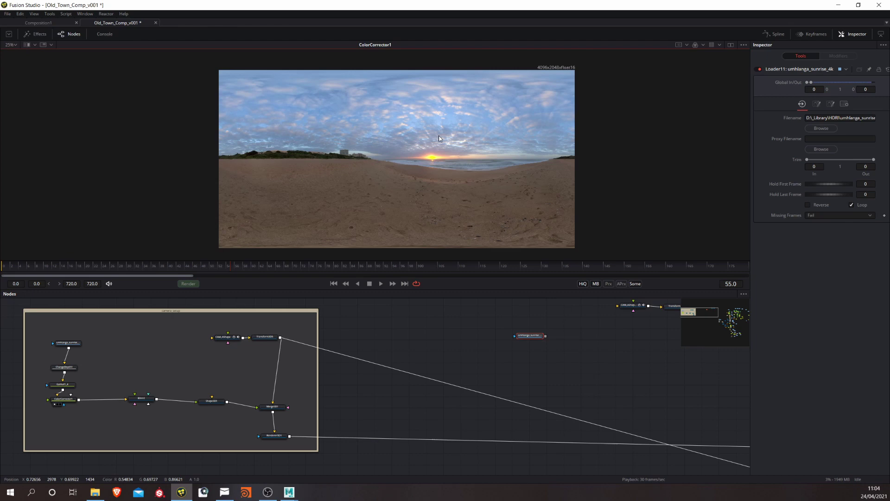
scroll(425, 166, up, 5)
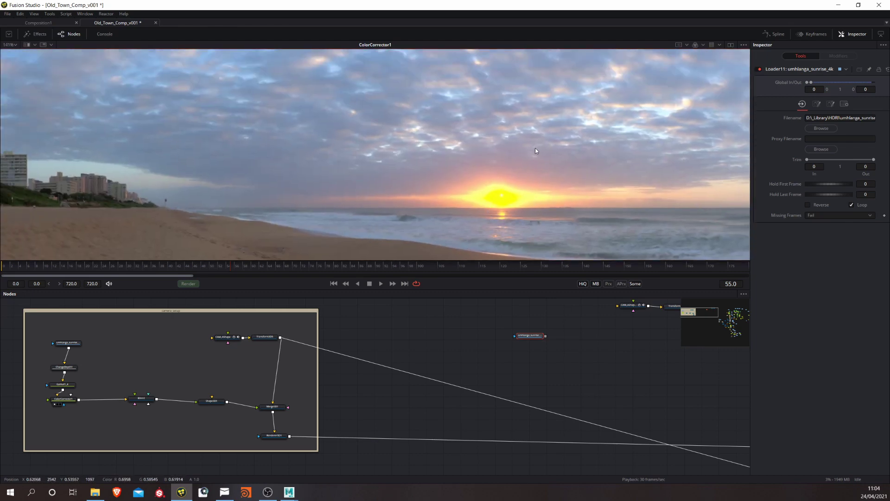
drag(566, 339, 528, 336)
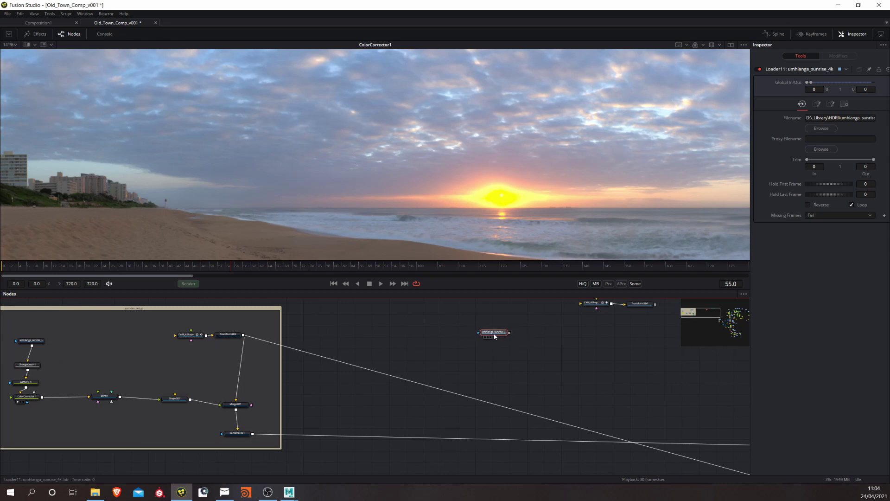
drag(403, 327, 409, 327)
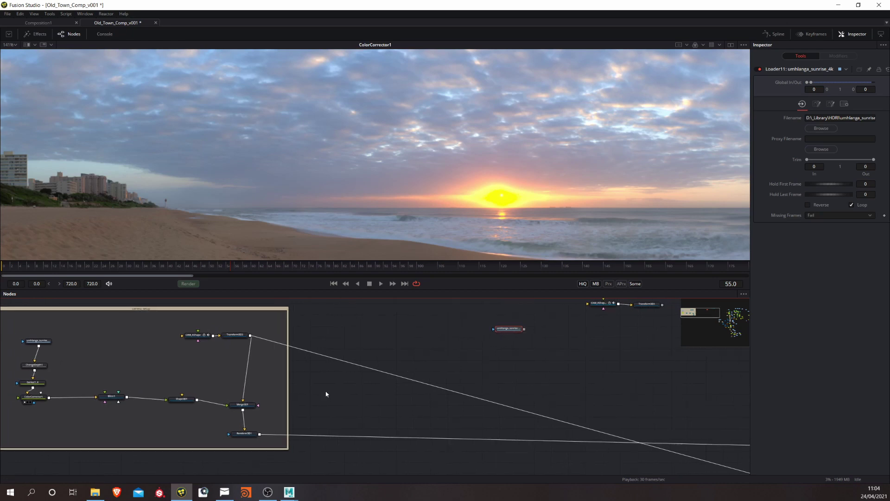
drag(513, 329, 562, 125)
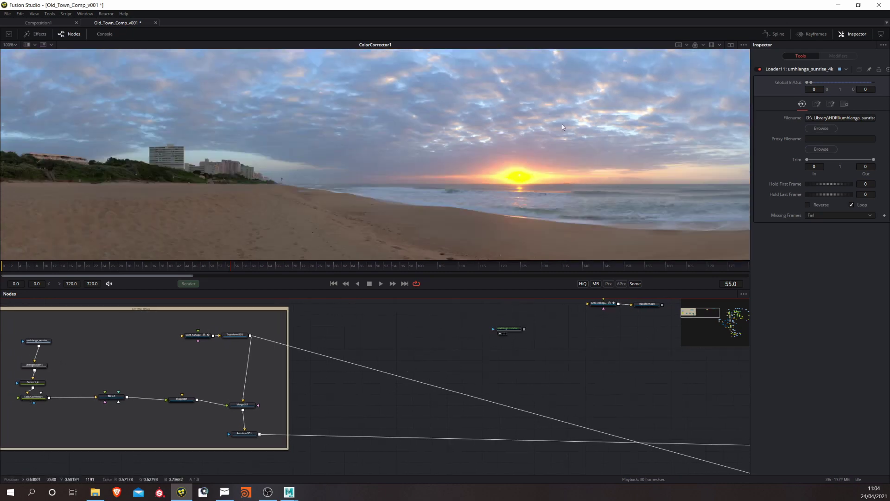
scroll(421, 160, down, 3)
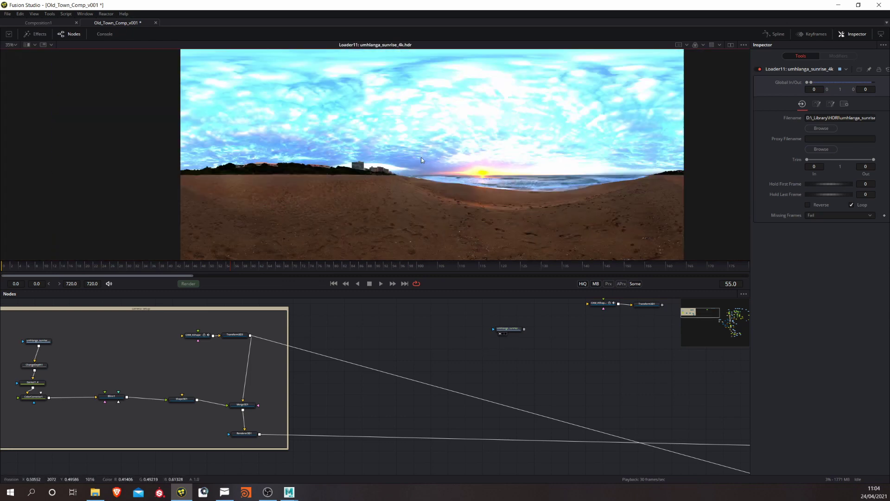
scroll(464, 195, down, 1)
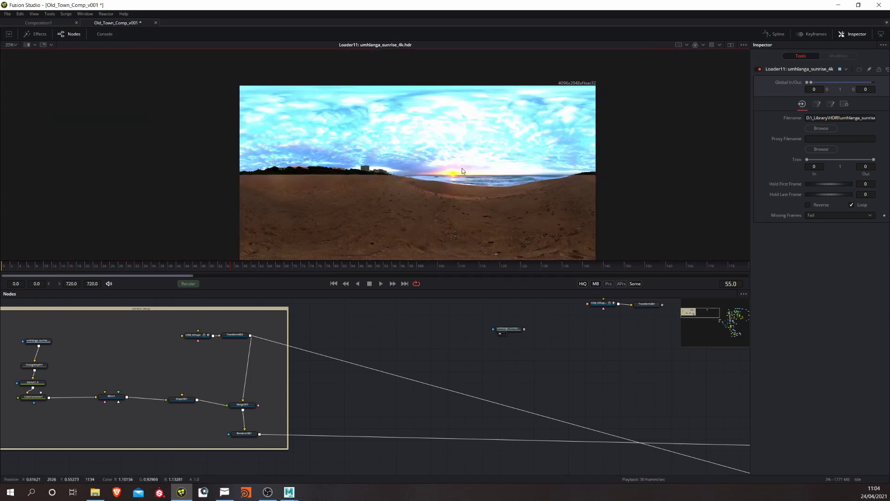
- Add a Gamut node below the new HDR loader, feed the loader into it, and preview its output
key(shift+space)
text(gamut)
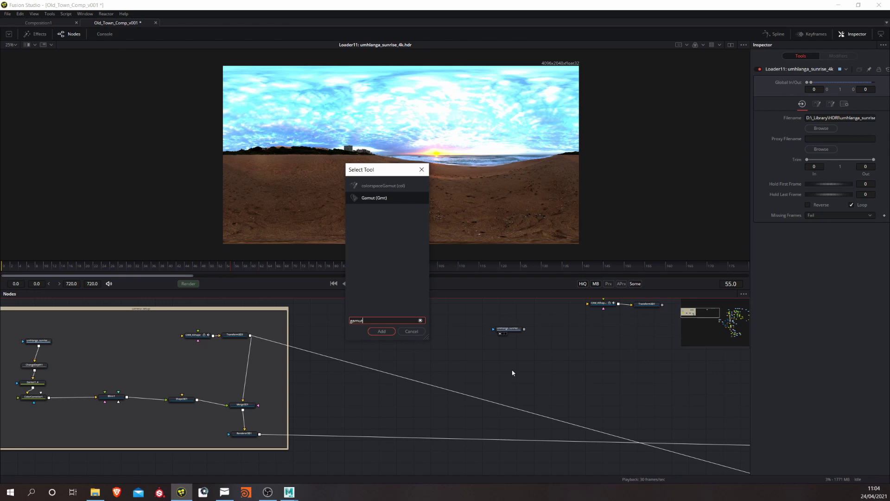
key(Return)
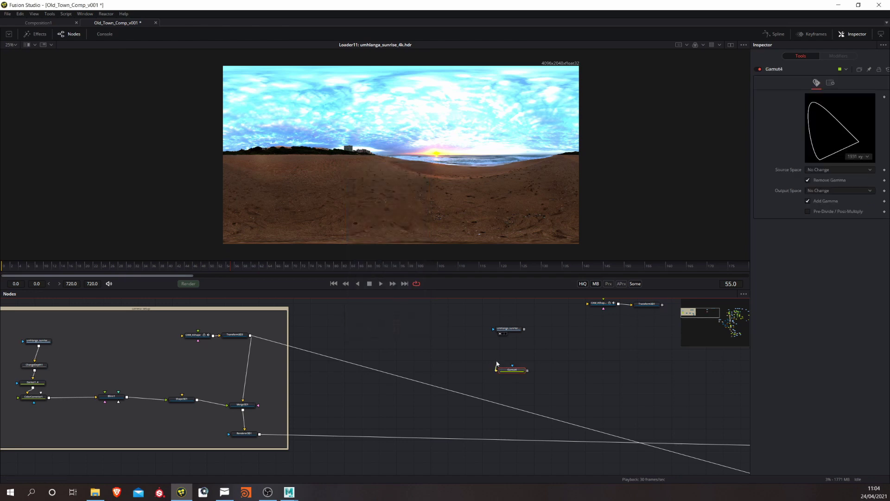
mouse_move(505, 372)
mouse_down()
mouse_move(522, 323)
mouse_move(512, 331)
mouse_up()
drag(518, 366, 517, 369)
key(1)
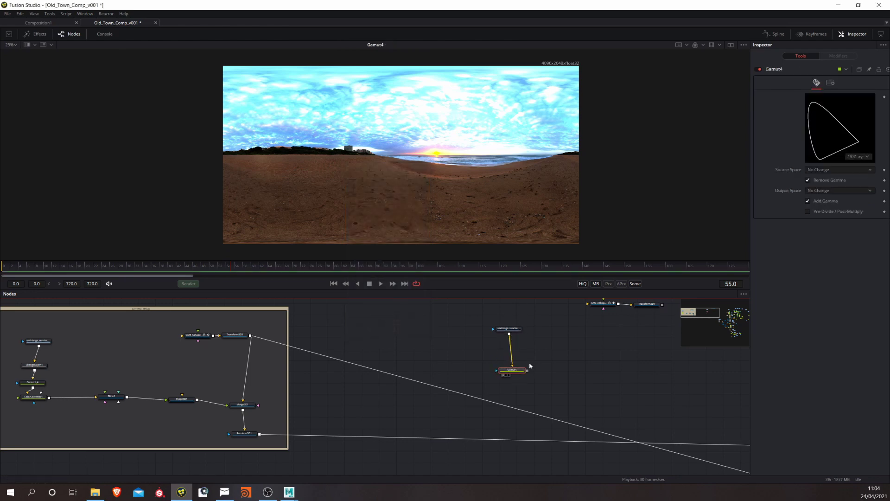
- Set the new Gamut node's output space to sRGB and align the node beneath the HDR loader
click(839, 191)
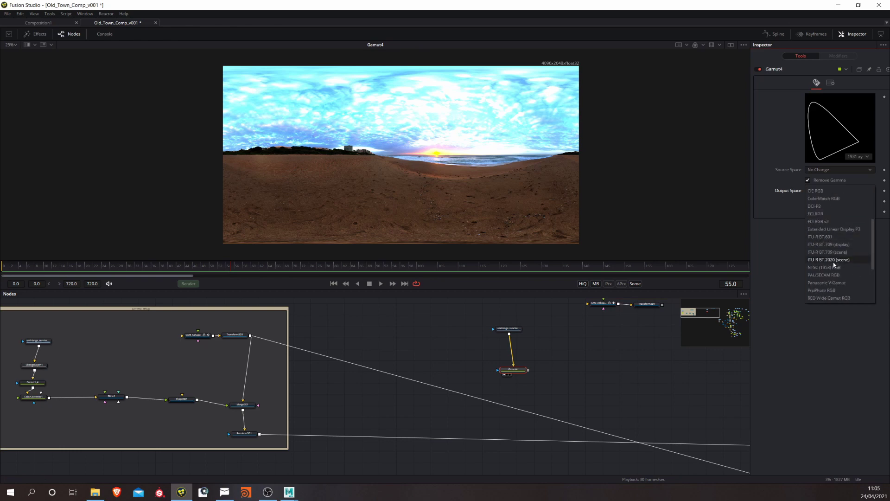
scroll(834, 273, down, 3)
click(836, 281)
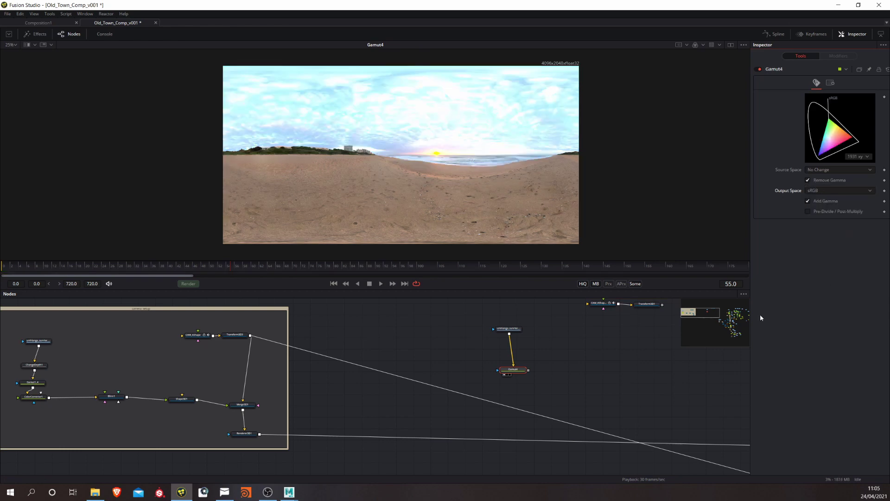
drag(564, 357, 570, 356)
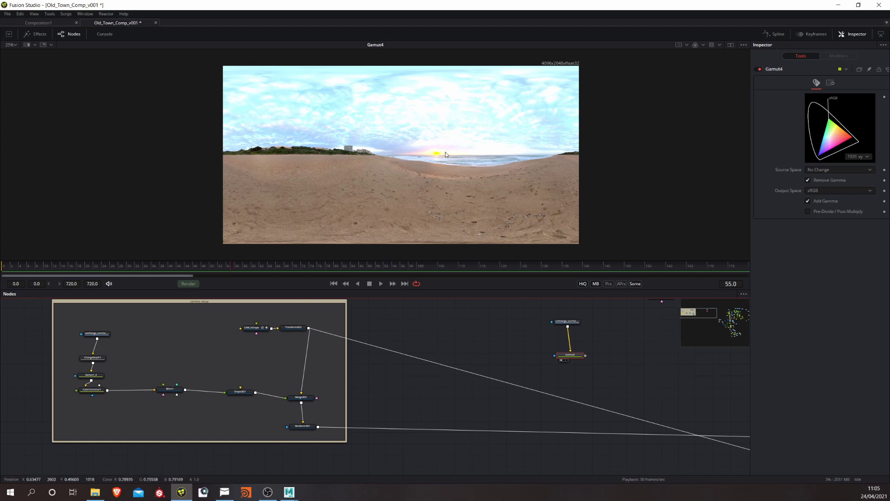
drag(580, 357, 575, 354)
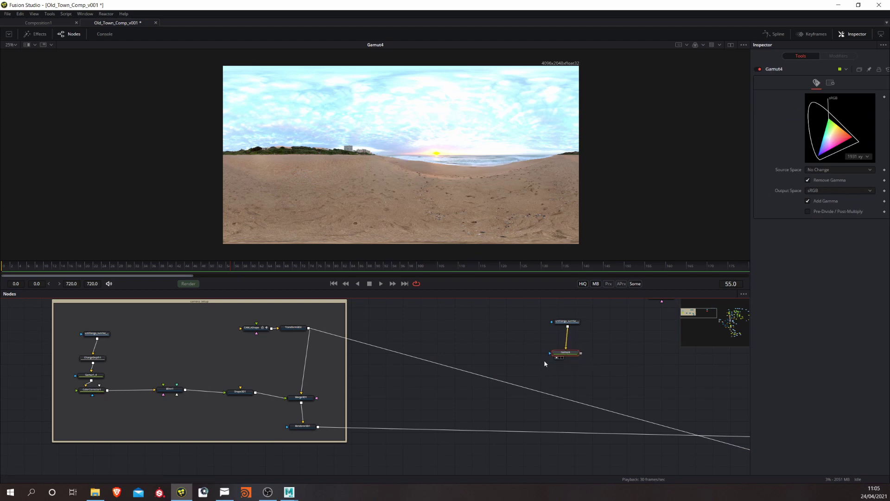
- Add a Color Corrector below the new Gamut node, connected to its output, and preview the result
click(556, 377)
key(shift+space)
text(colo)
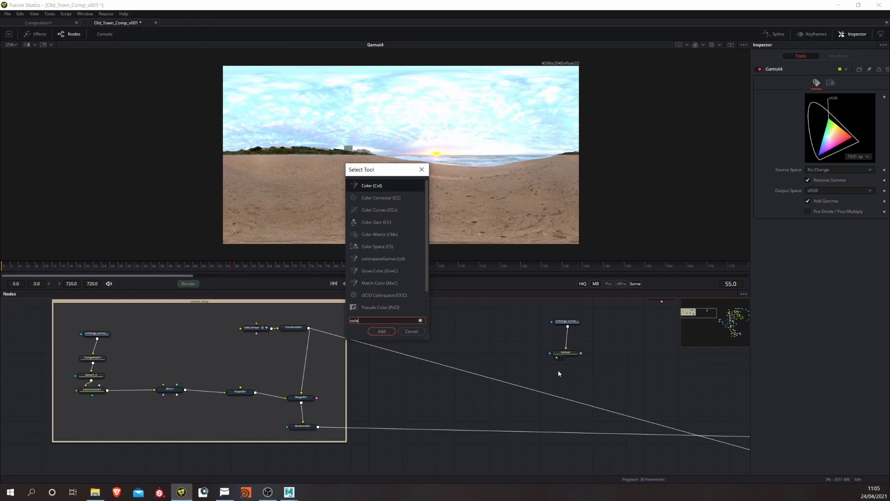
key(BackSpace)
key(BackSpace)
text(co)
key(BackSpace)
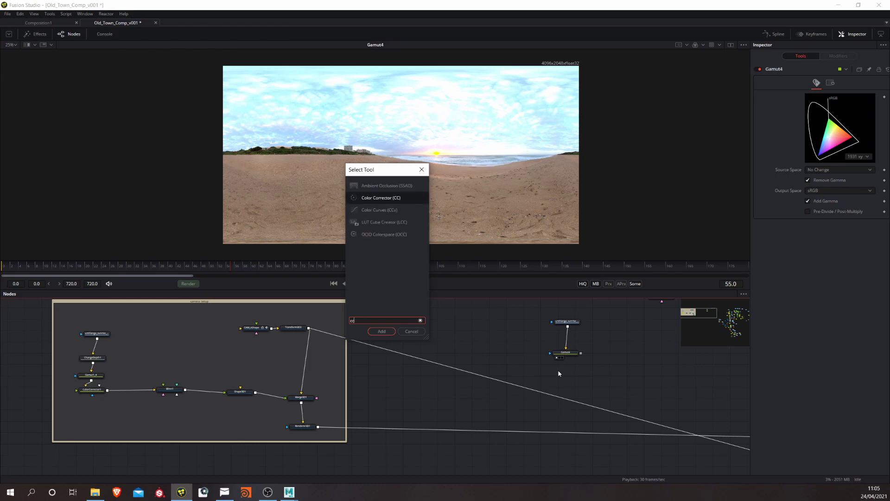
key(Return)
mouse_move(568, 374)
mouse_down()
mouse_move(584, 376)
mouse_move(582, 358)
mouse_move(573, 354)
mouse_move(561, 376)
mouse_up()
key(1)
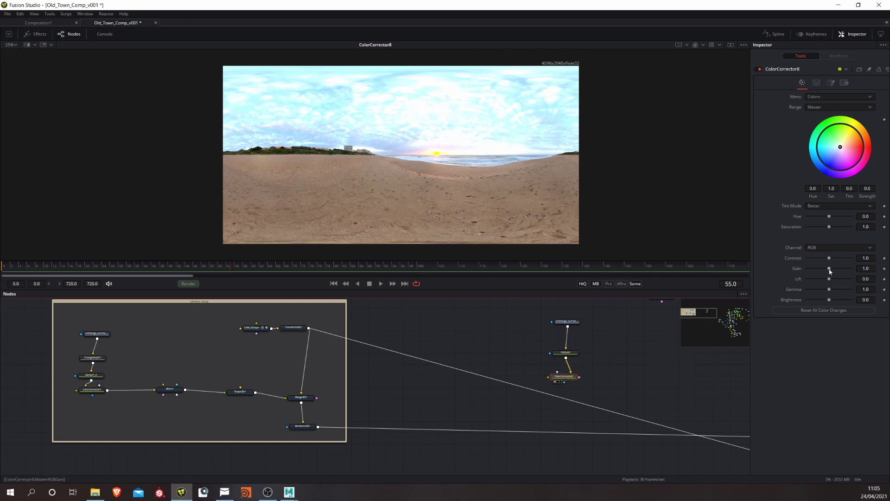
- Set the new Color Corrector's gain to 0.72 and saturation to 0.88
drag(830, 268, 825, 268)
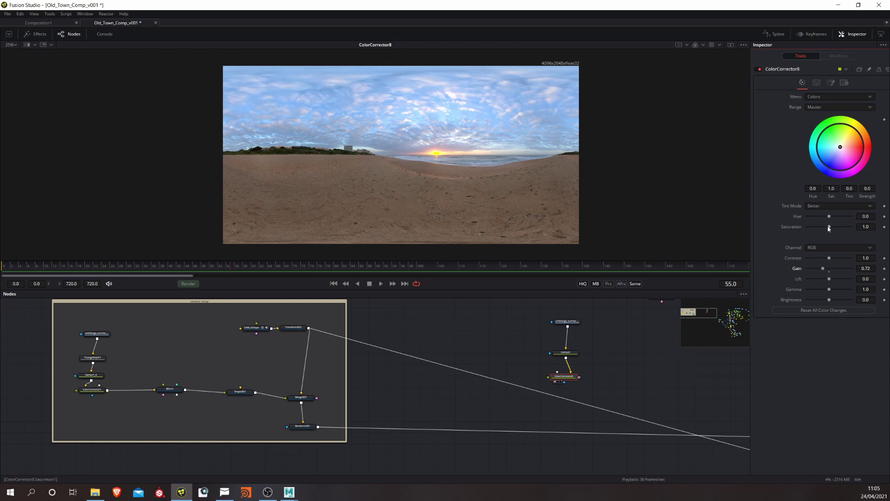
drag(826, 227, 826, 227)
drag(592, 376, 554, 340)
scroll(573, 332, up, 4)
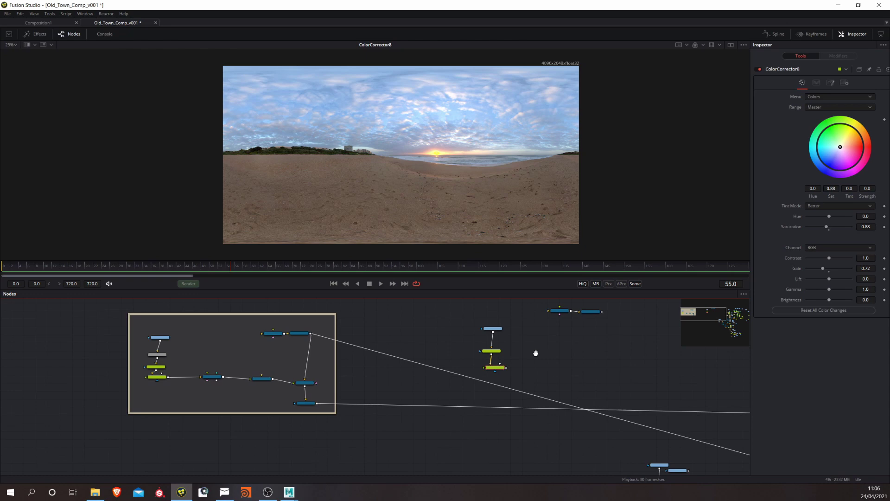
- Add a Blinn material beside the new Color Corrector, feed the corrector into its diffuse input, and preview the material from several angles
scroll(319, 369, up, 2)
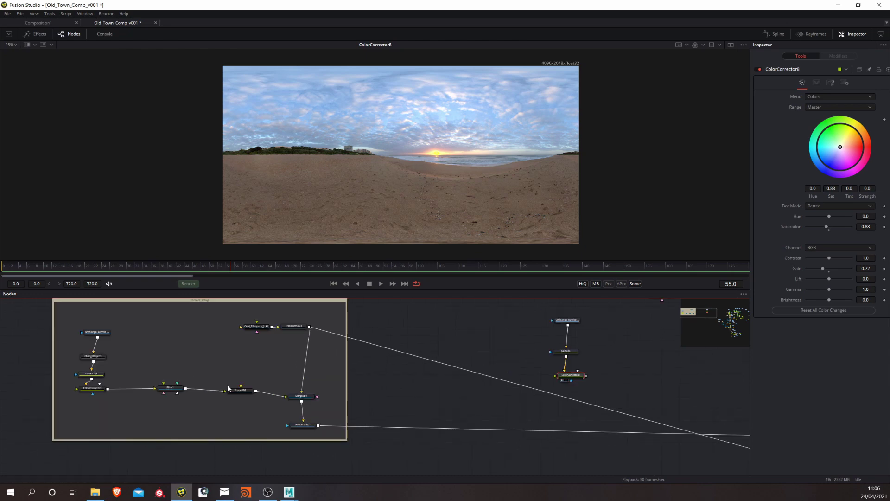
scroll(606, 368, right, 1)
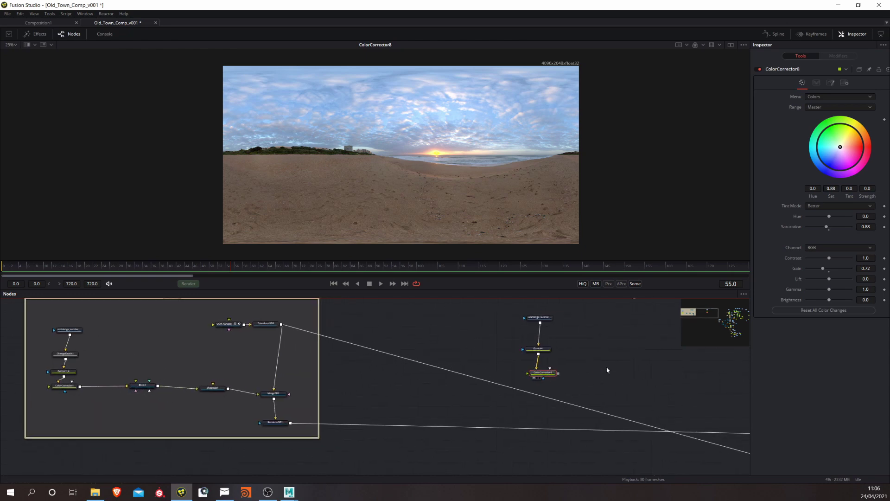
key(shift+space)
text(blinn)
key(Return)
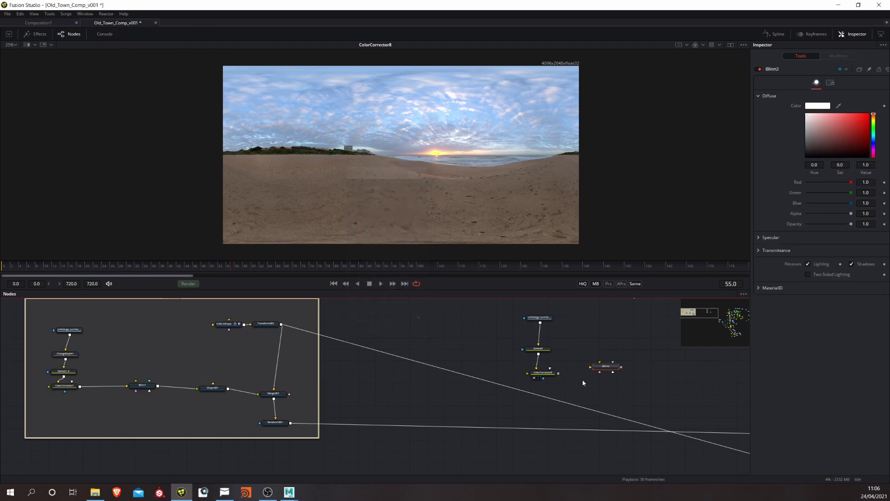
drag(591, 367, 485, 195)
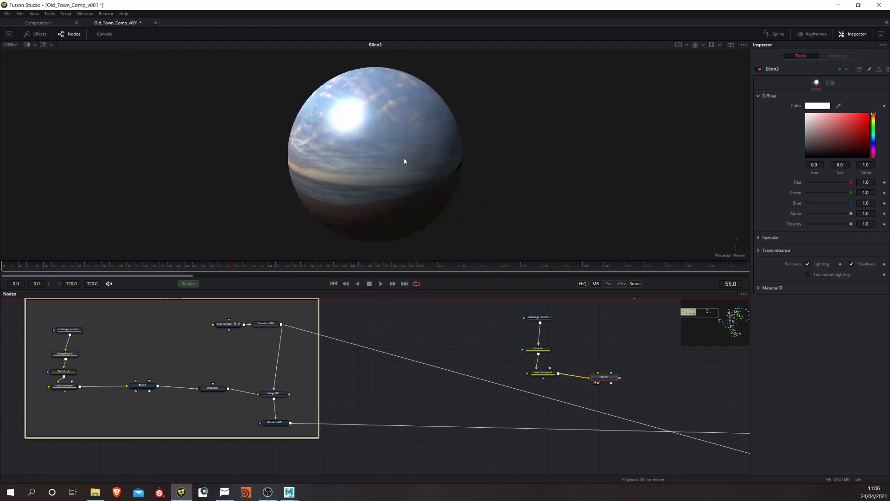
drag(378, 179, 379, 125)
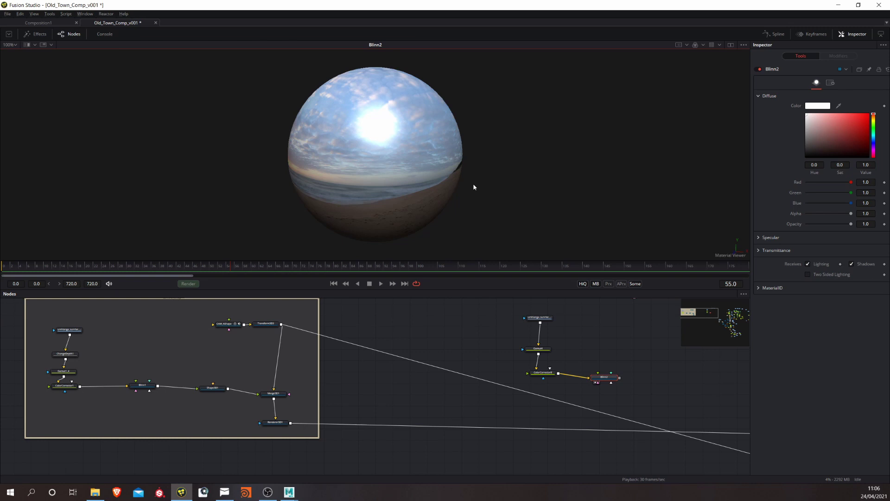
drag(474, 187, 387, 184)
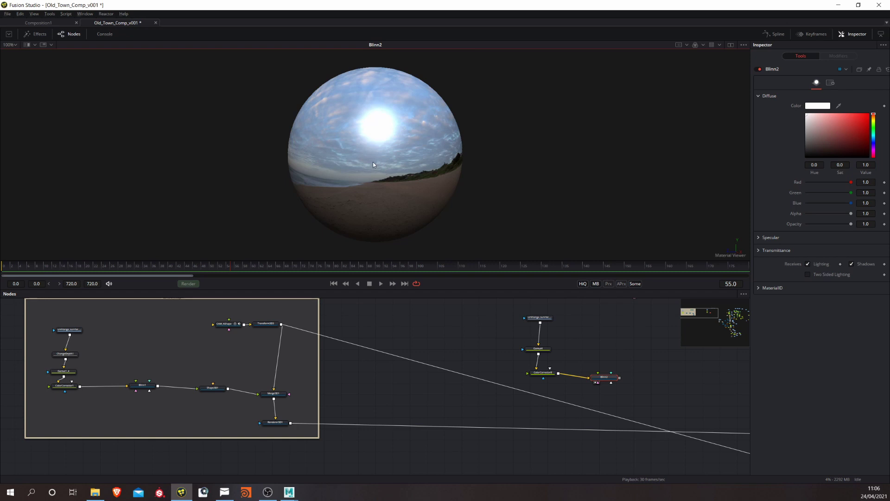
drag(373, 163, 452, 146)
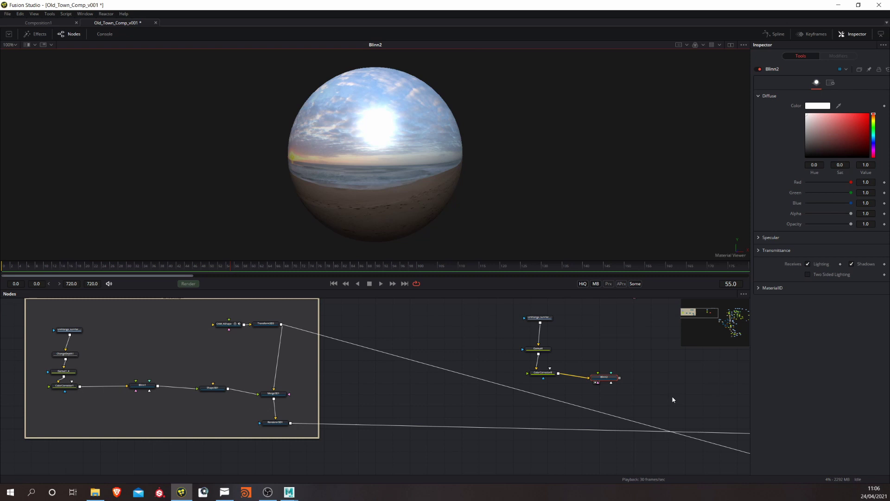
- Add a Shape 3D node after the new Blinn, connect the Blinn as its material, and preview the shape
drag(663, 389, 619, 384)
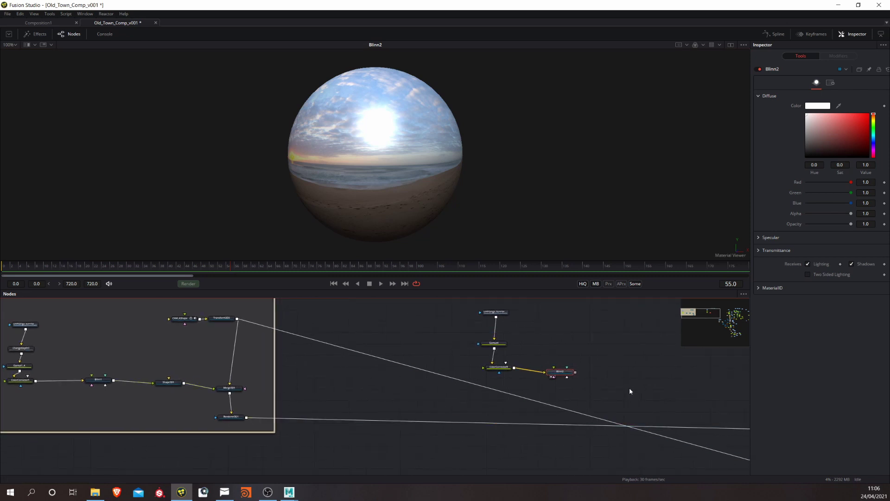
key(shift+space)
text(sdha)
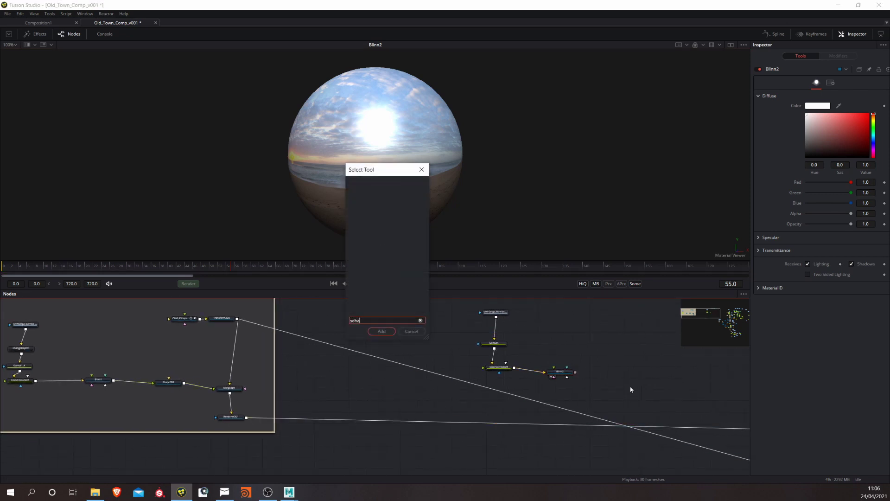
key(BackSpace)
text(hape)
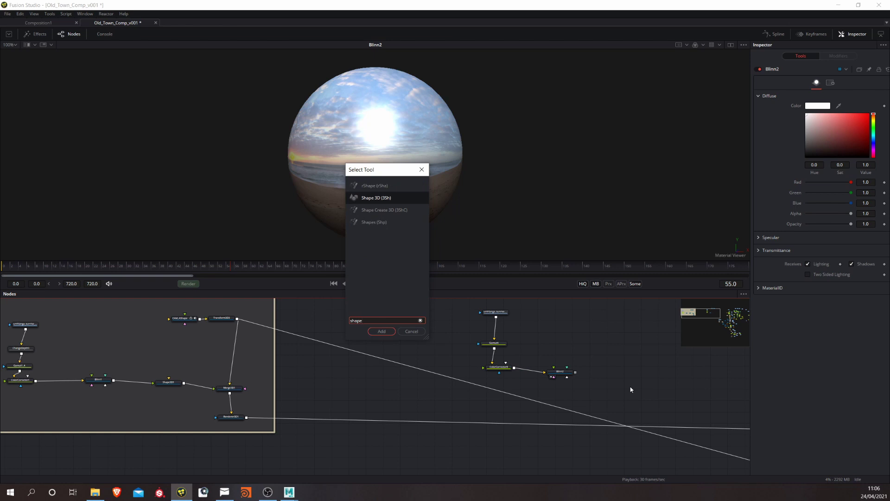
key(Return)
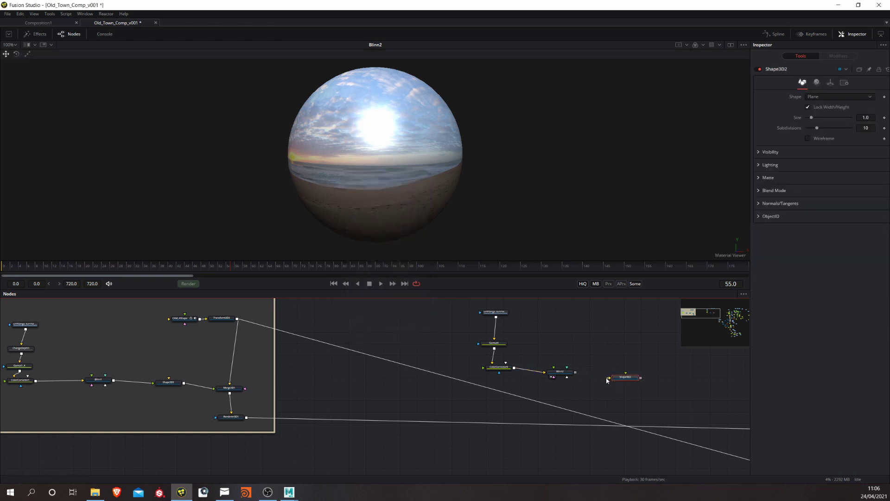
drag(626, 372, 576, 374)
drag(630, 379, 591, 131)
drag(393, 166, 440, 179)
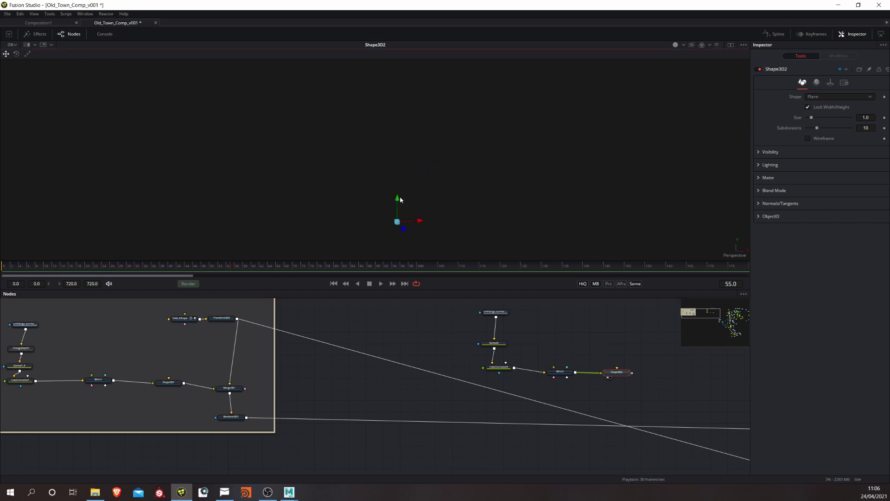
- Change the new Shape 3D to a sphere and set its radius to 1000
click(825, 97)
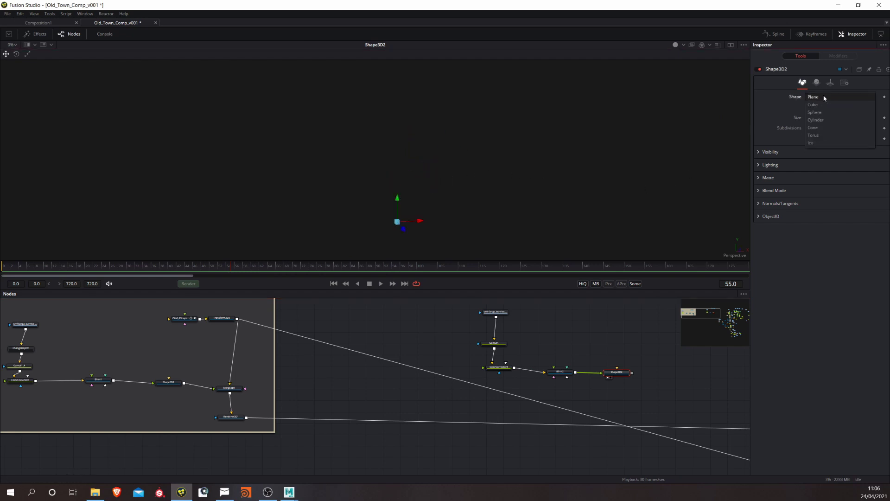
click(822, 112)
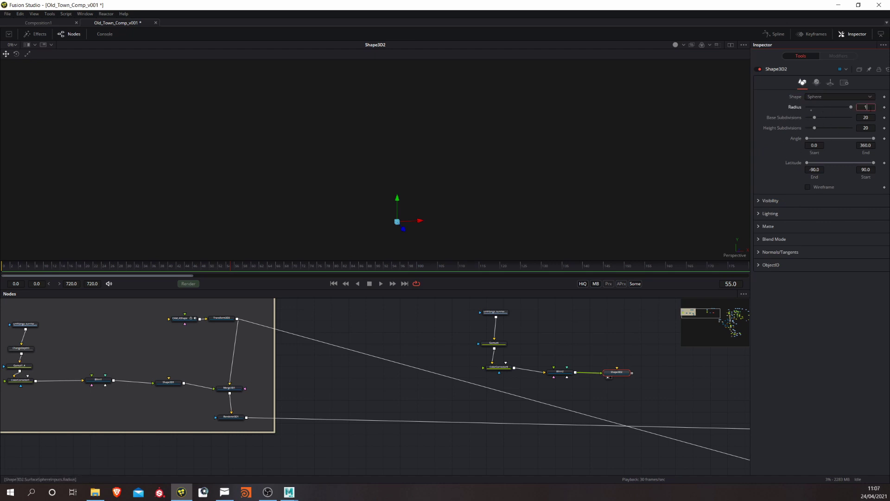
text(100)
key(Tab)
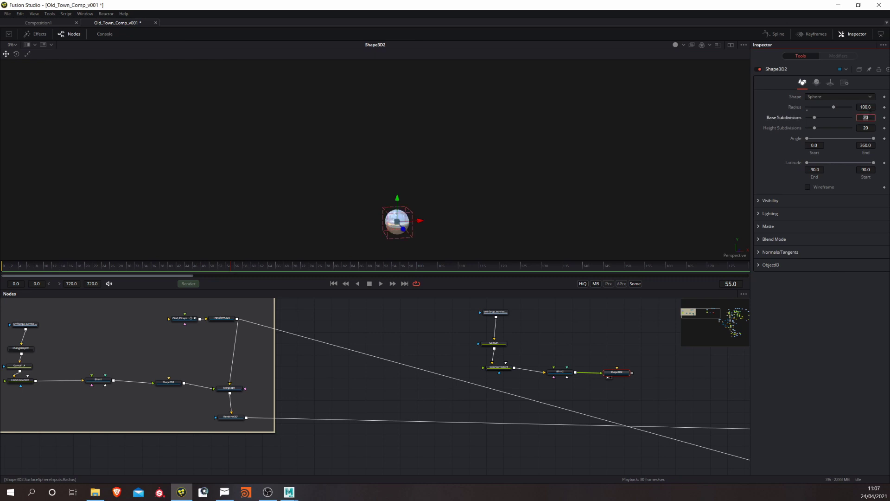
click(870, 107)
key(Tab)
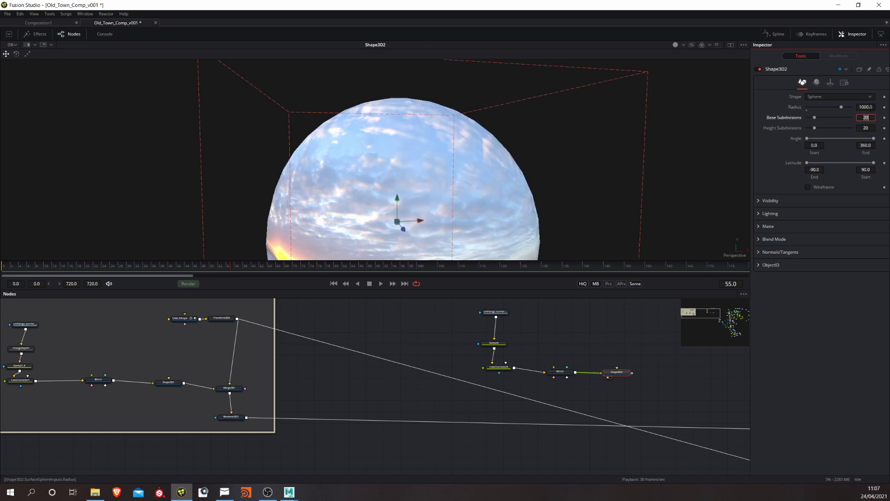
- Check the radius of the sphere in the original camera_setup group and set the new sphere's radius to 8000
drag(389, 331, 407, 318)
click(329, 379)
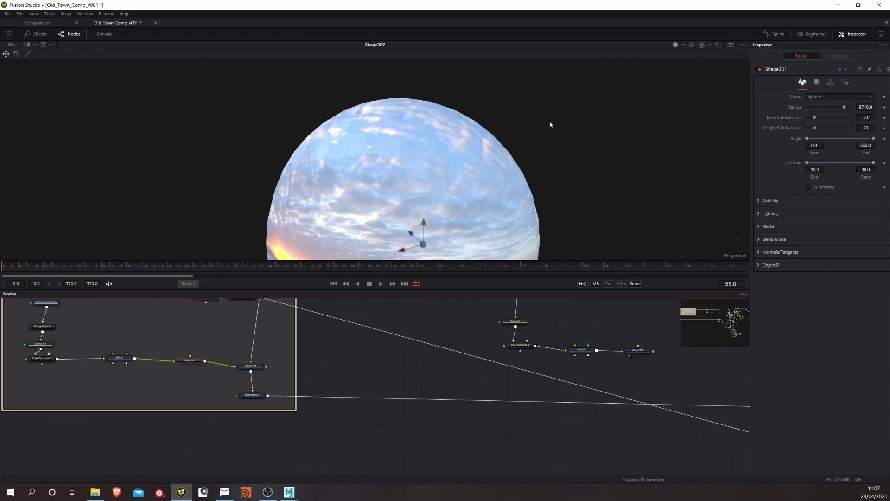
click(638, 350)
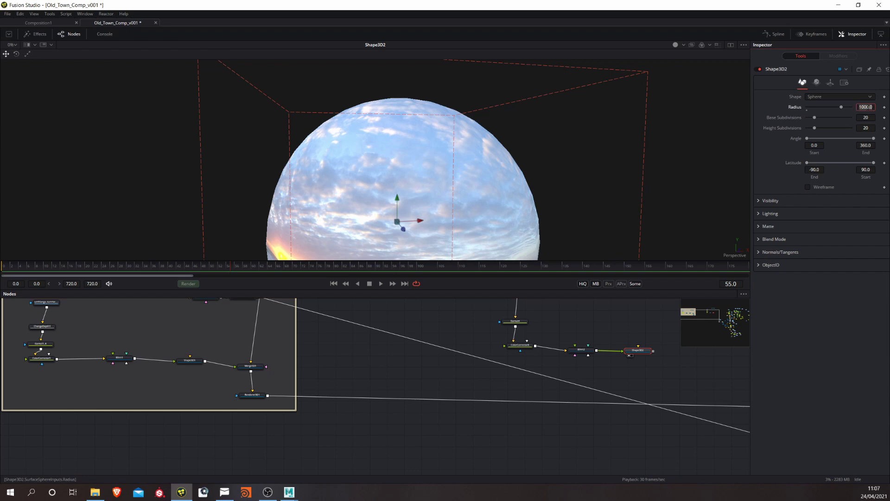
key(Tab)
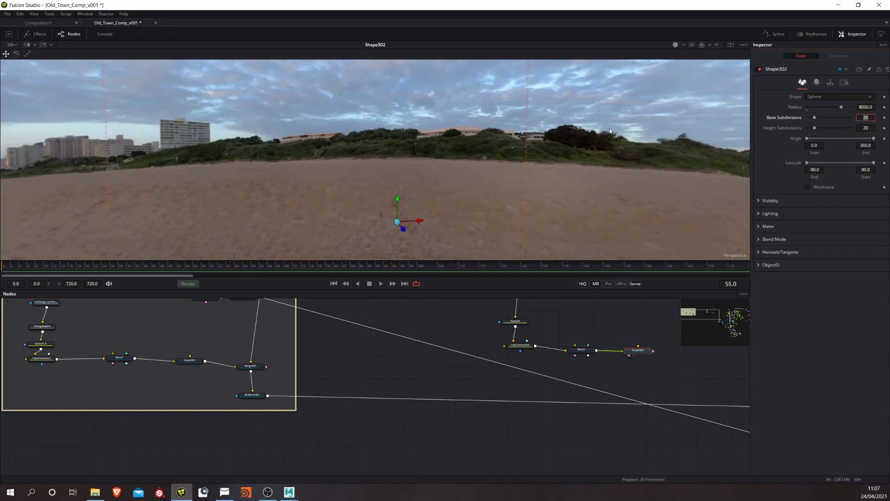
mouse_move(421, 165)
mouse_down()
mouse_move(441, 163)
mouse_move(293, 161)
mouse_move(445, 168)
mouse_move(280, 166)
mouse_move(431, 162)
mouse_move(408, 144)
mouse_move(313, 151)
mouse_move(353, 157)
mouse_move(369, 133)
mouse_move(291, 132)
mouse_move(268, 147)
mouse_move(458, 127)
mouse_move(378, 135)
mouse_move(374, 151)
mouse_move(414, 179)
mouse_up()
scroll(353, 157, down, 5)
scroll(353, 157, up, 4)
- Add a Merge 3D node, connect the new sphere and the new camera's Transform 3D to it, and preview the merged scene
drag(675, 373, 623, 416)
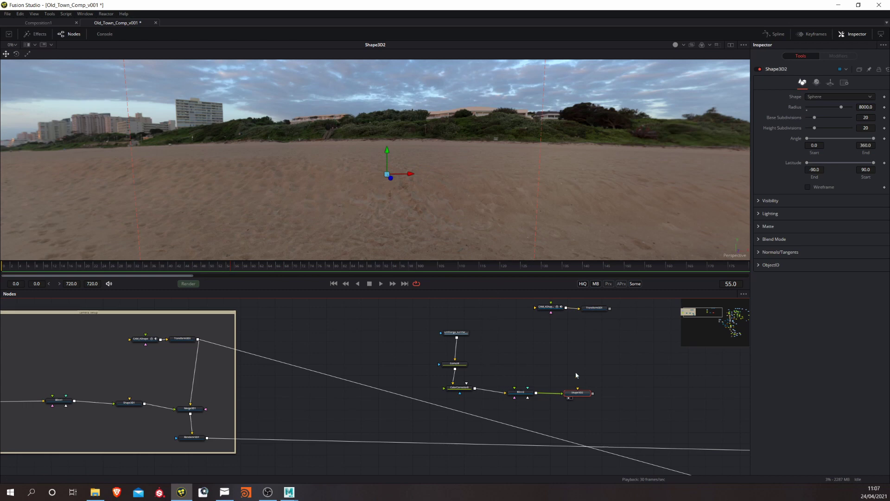
drag(608, 380, 602, 378)
click(610, 362)
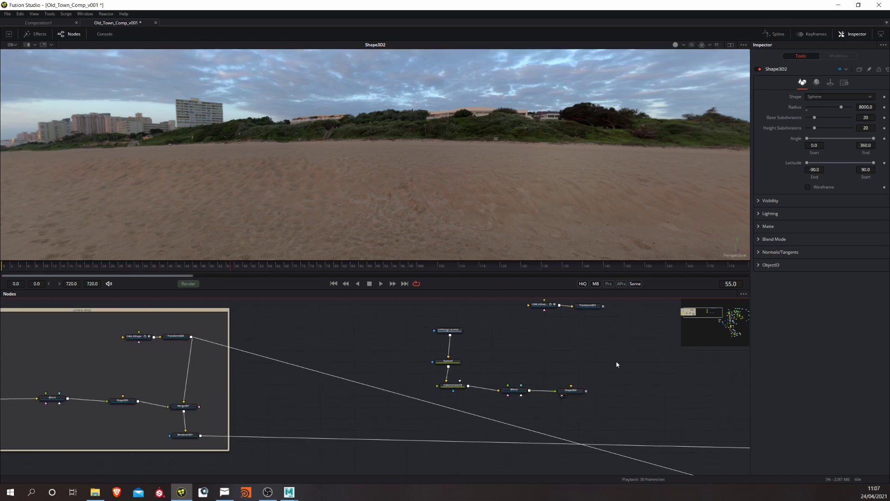
key(ctrl+space)
text(merge3)
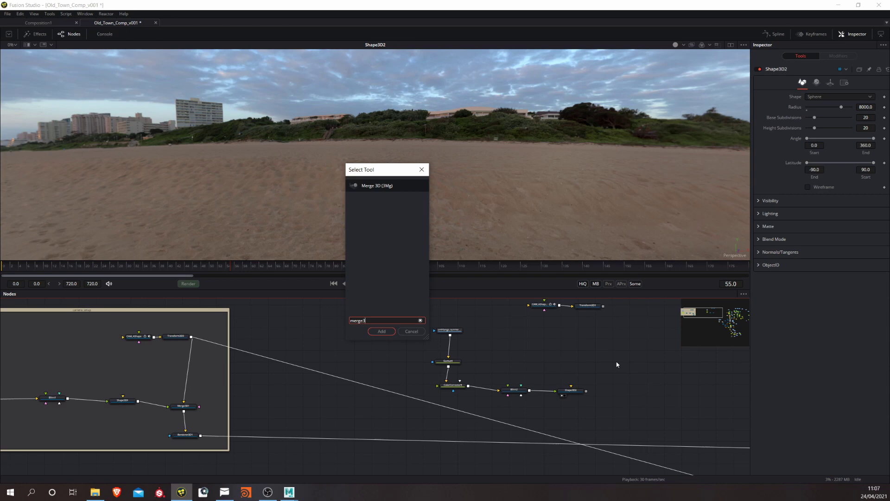
text(d)
key(Return)
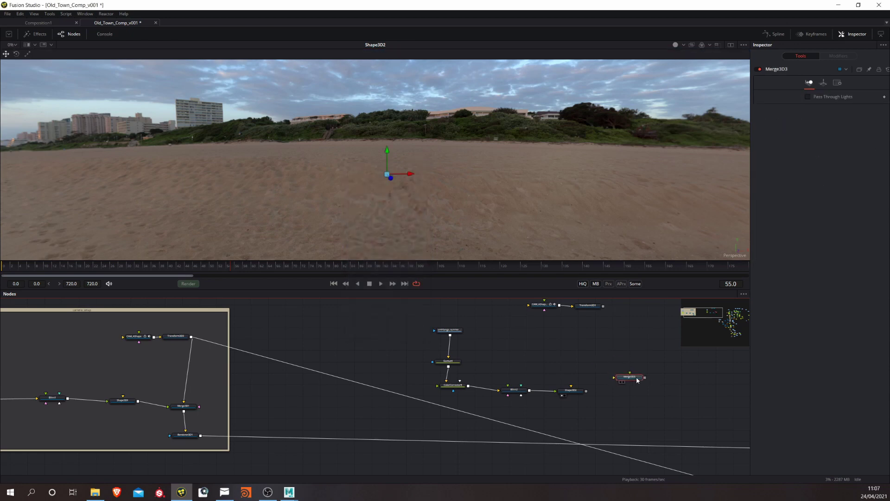
drag(586, 391, 603, 307)
key(1)
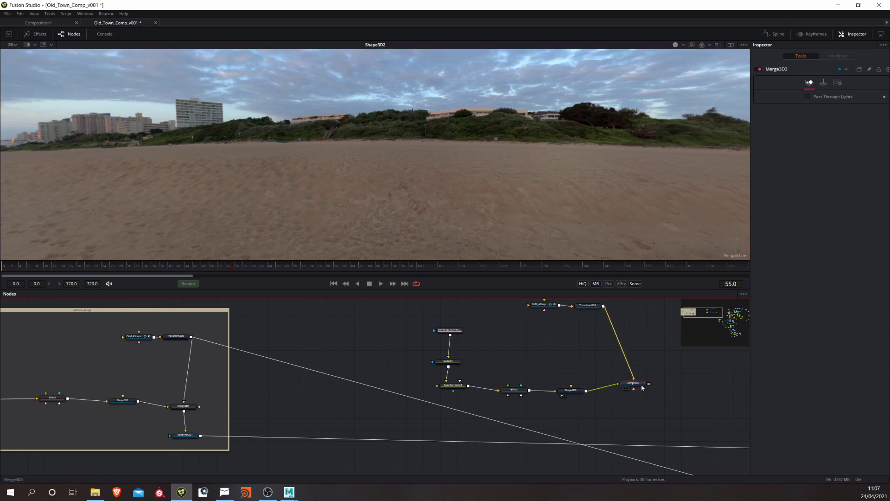
- Rotate the new sphere to about -174.8 on Y so the sunset sky faces the camera
drag(400, 182, 377, 188)
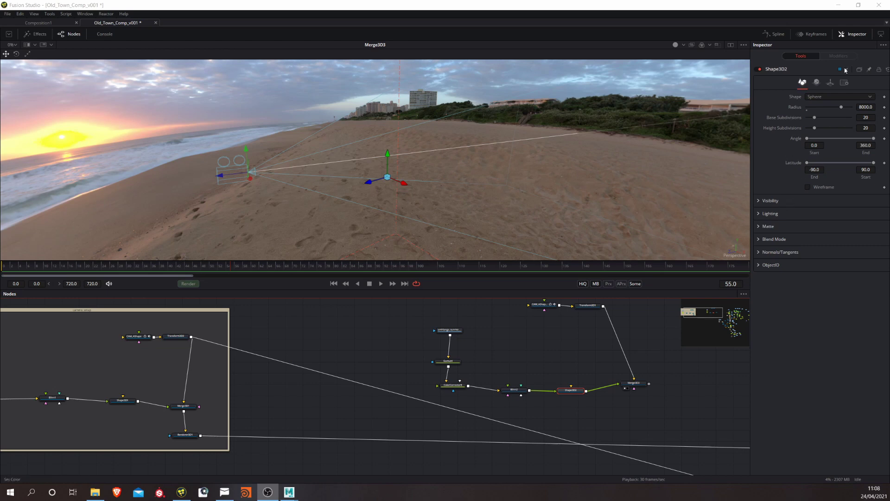
click(830, 82)
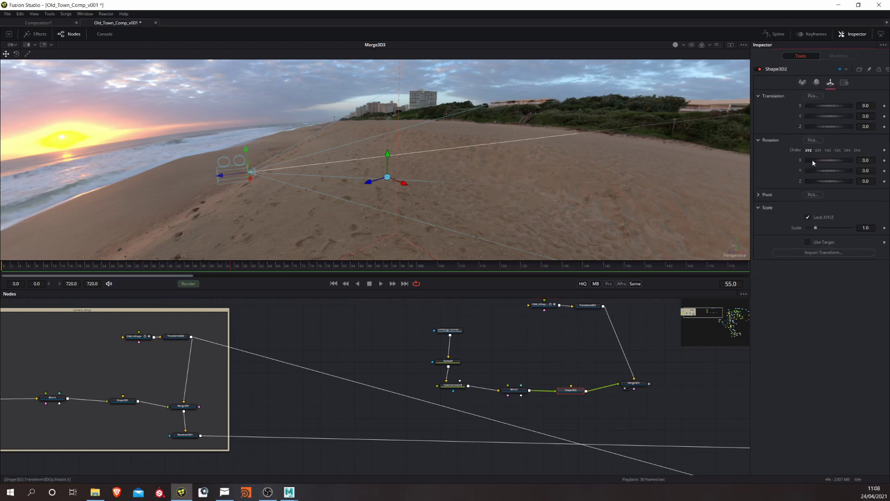
drag(811, 169, 784, 173)
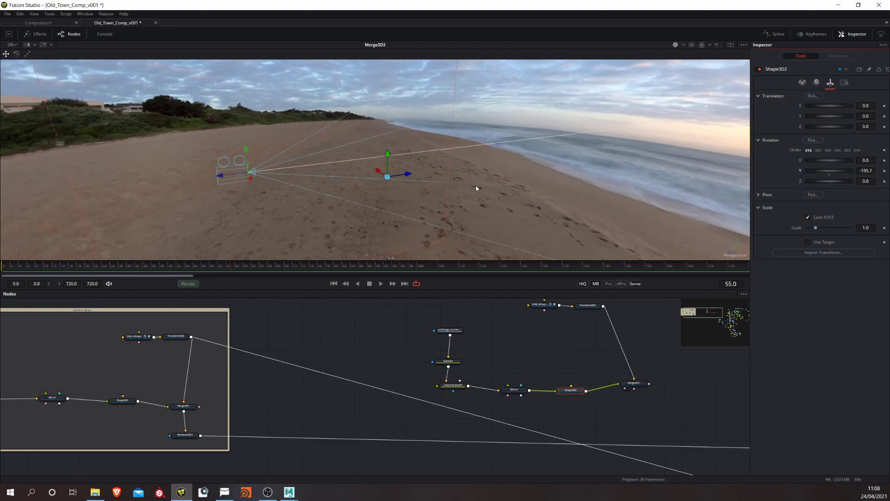
drag(476, 186, 544, 187)
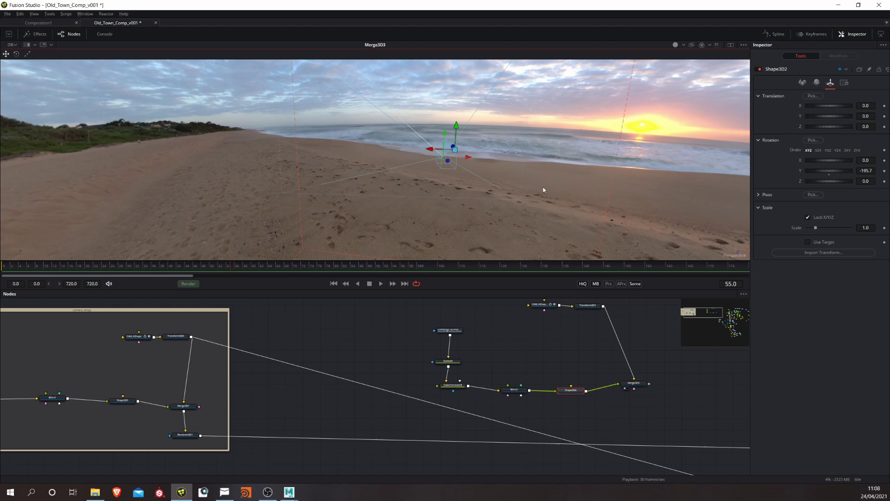
drag(833, 170, 836, 169)
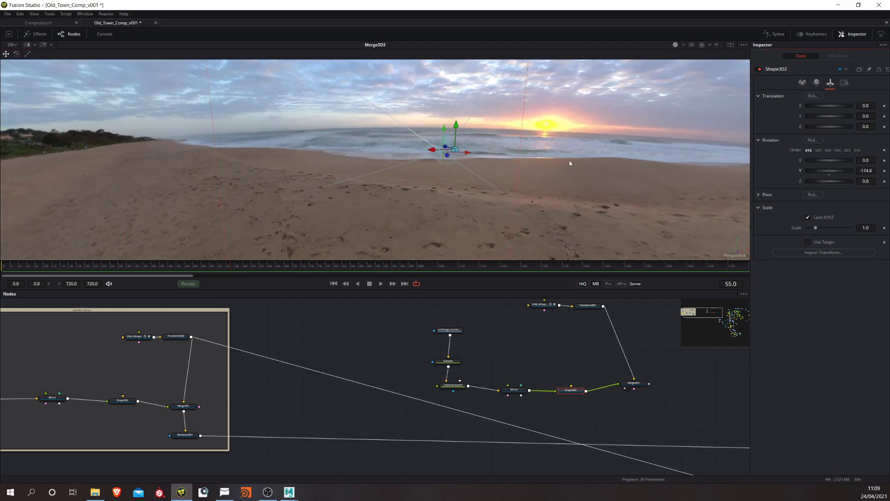
drag(521, 138, 493, 138)
- Add a Renderer 3D below the new Merge 3D, feed the merge into it, and preview the rendered camera image
drag(528, 363, 487, 330)
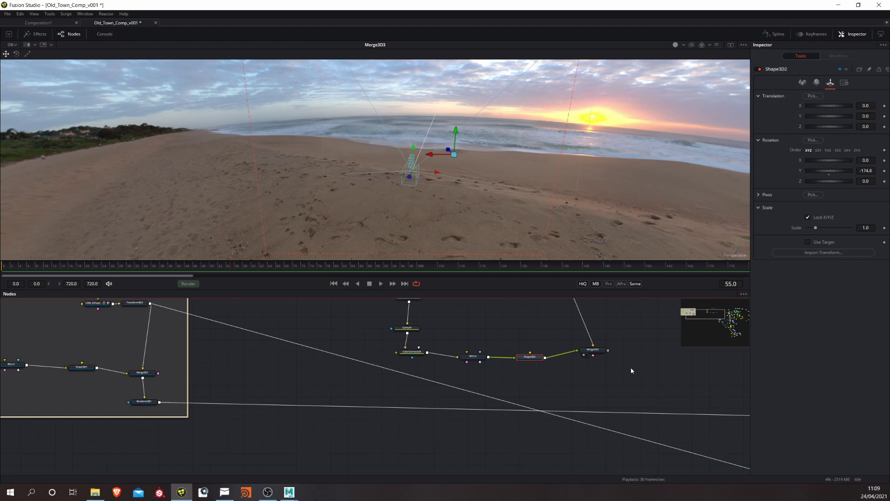
drag(623, 372, 613, 375)
click(613, 374)
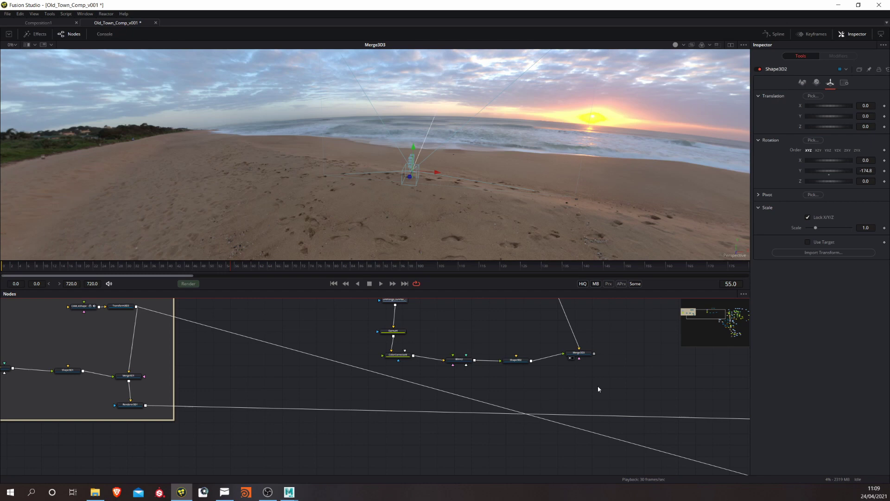
key(shift+space)
text(render)
key(Return)
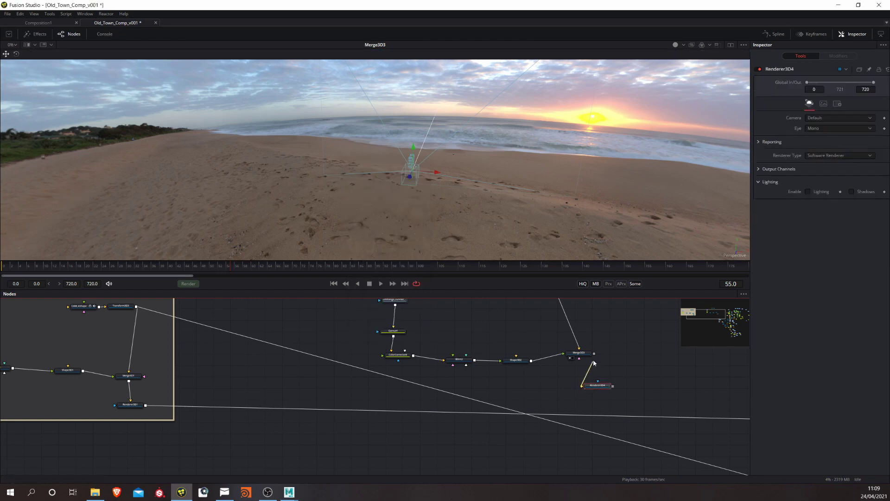
drag(594, 363, 593, 356)
key(1)
scroll(491, 135, down, 5)
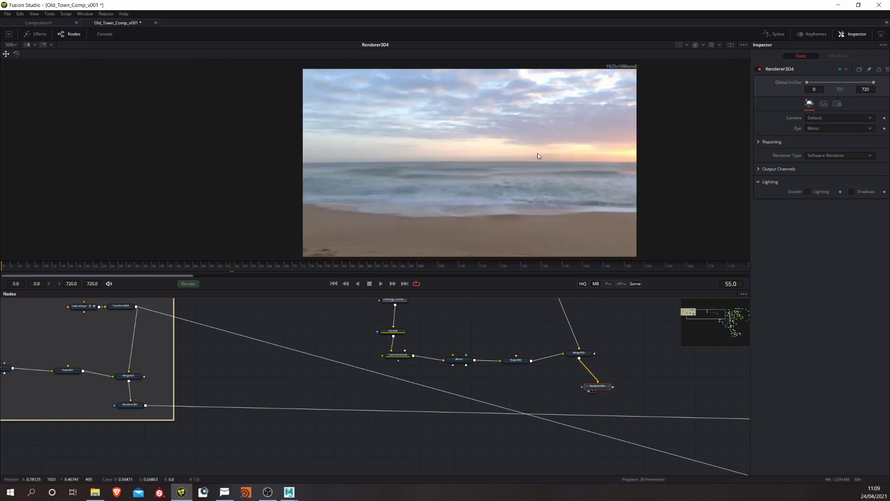
scroll(505, 114, up, 2)
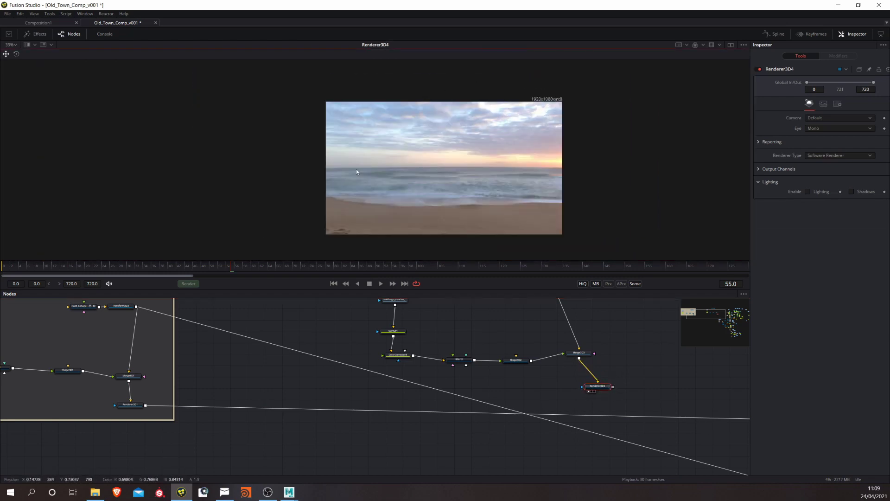
scroll(423, 177, up, 4)
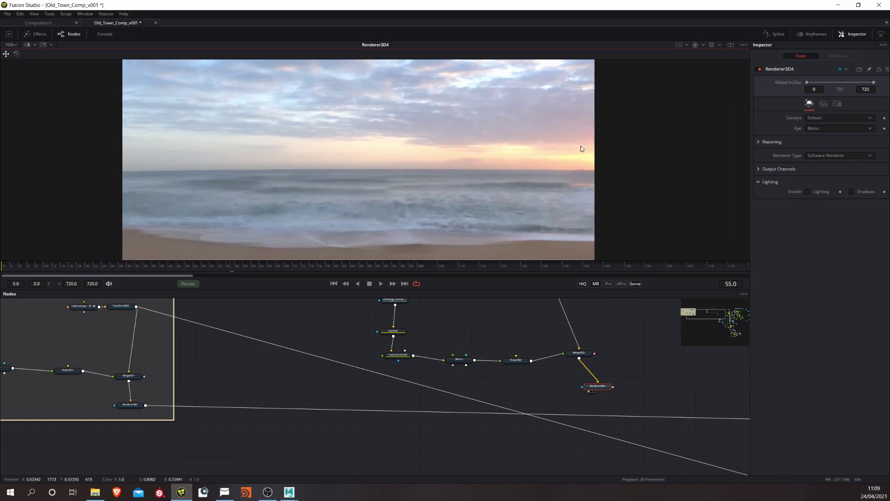
- Scrub through the timeline to check how the rendered sky moves with the imported camera
drag(535, 183, 601, 178)
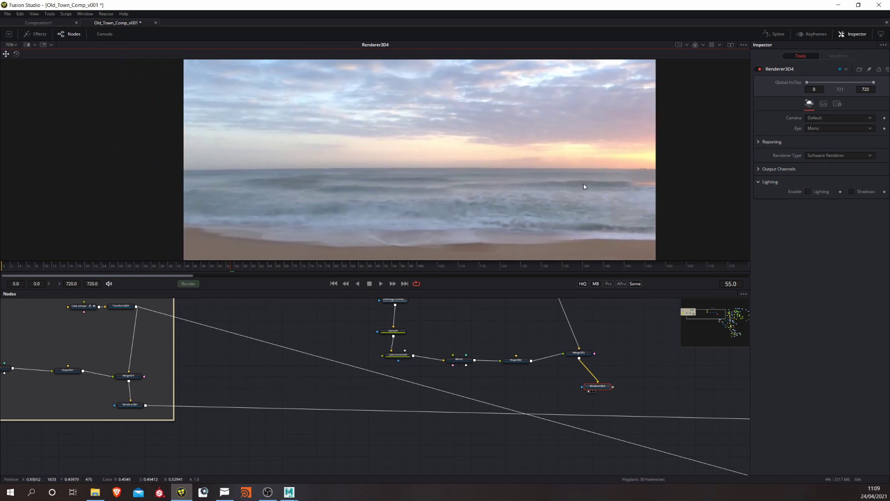
scroll(557, 186, down, 1)
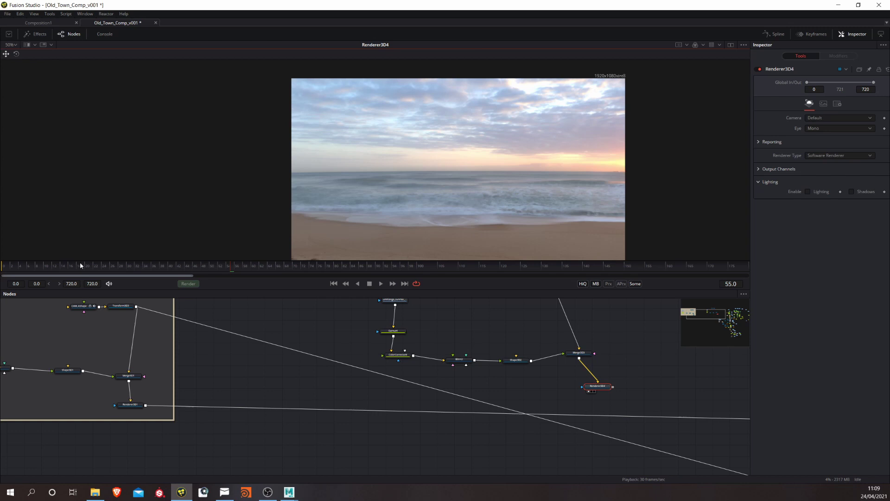
drag(80, 265, 7, 265)
drag(98, 268, 168, 268)
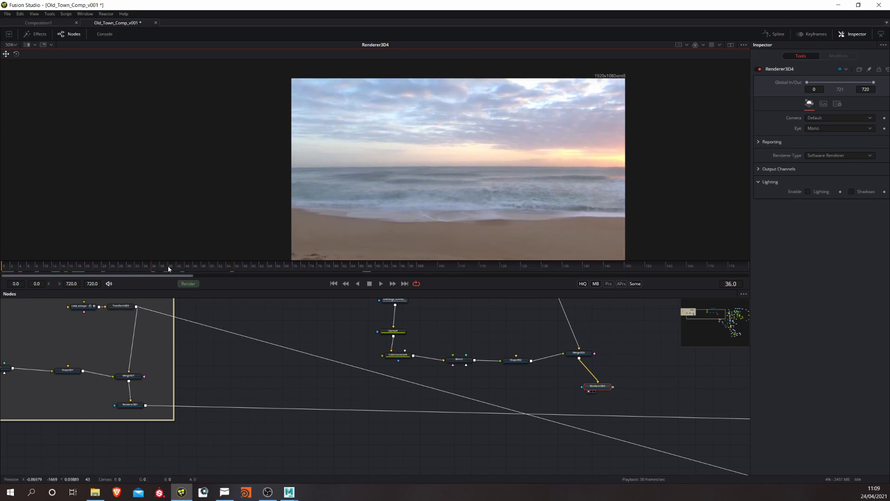
drag(354, 260, 488, 266)
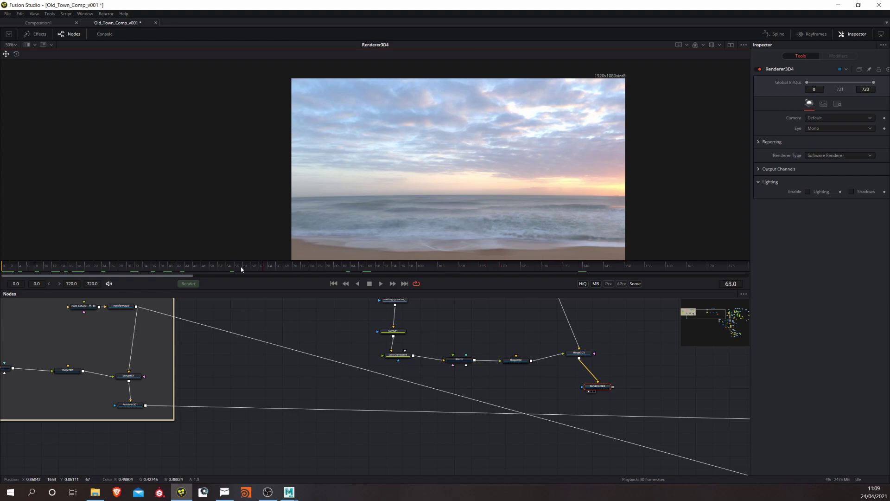
- Switch to Maya, scrub the CAM_A view to compare the camera movement, and return to Fusion
mouse_move(289, 491)
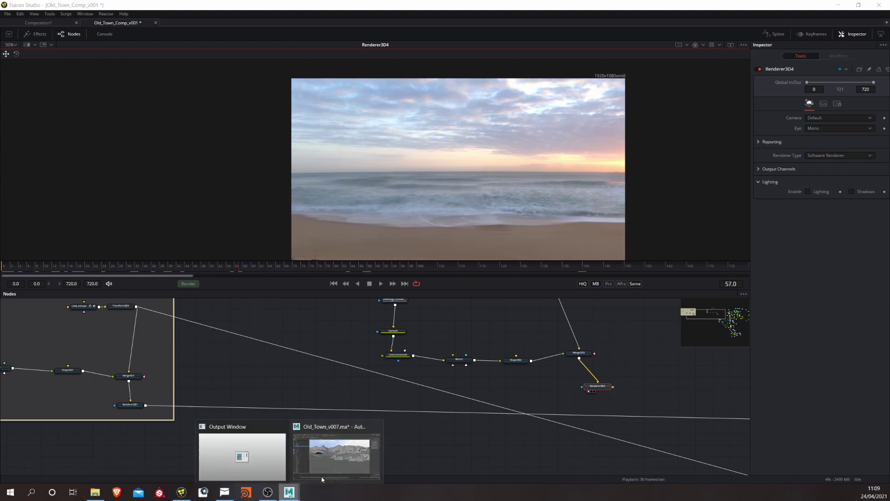
click(322, 477)
drag(156, 446, 214, 436)
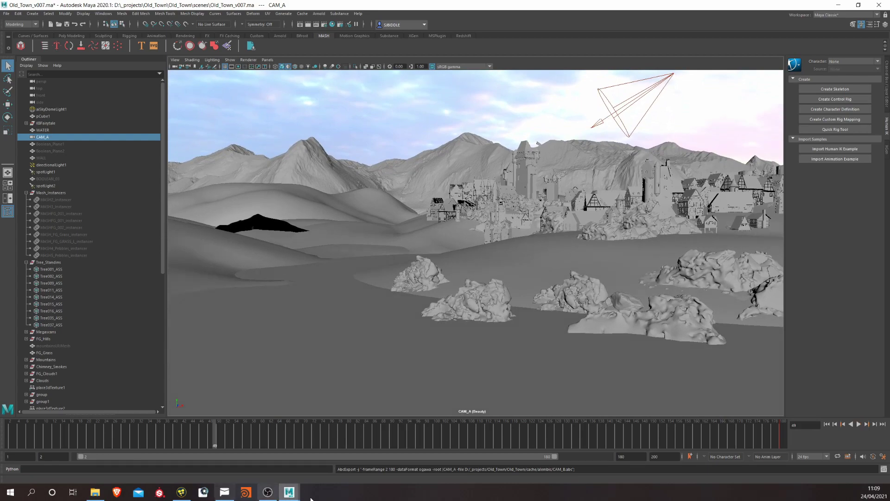
click(181, 491)
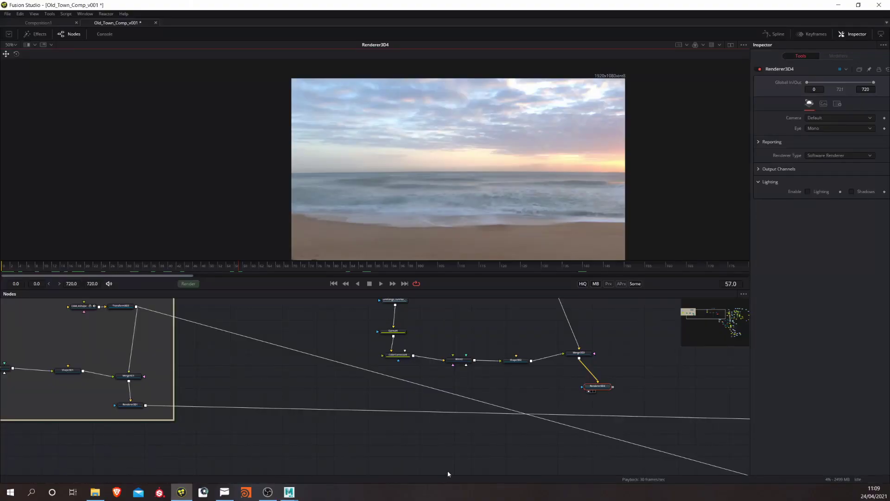
- Check the rendered image's format and set the new Renderer 3D's image depth to float16
drag(549, 194, 501, 199)
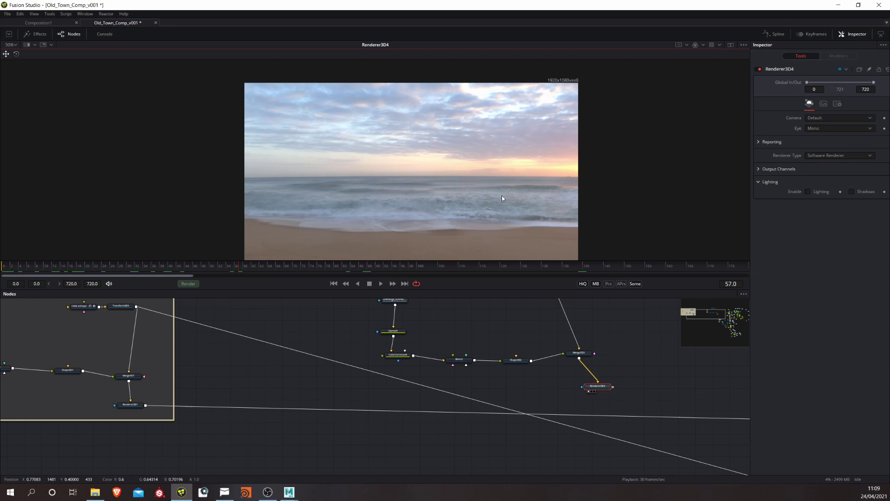
drag(598, 386, 606, 380)
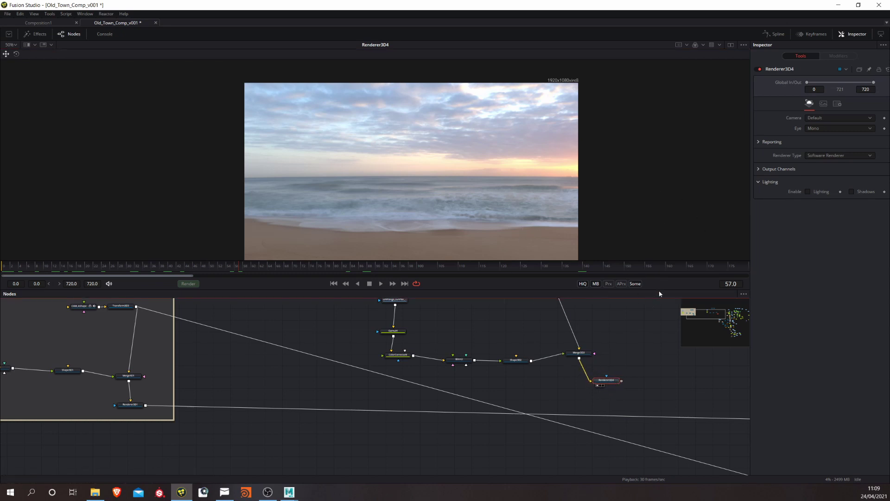
mouse_move(491, 182)
mouse_down()
mouse_move(488, 161)
mouse_move(494, 176)
mouse_up()
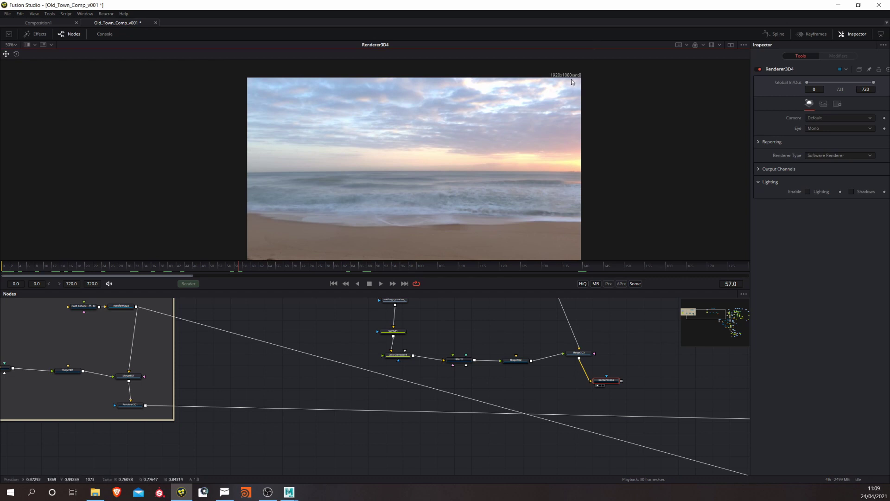
scroll(583, 74, up, 6)
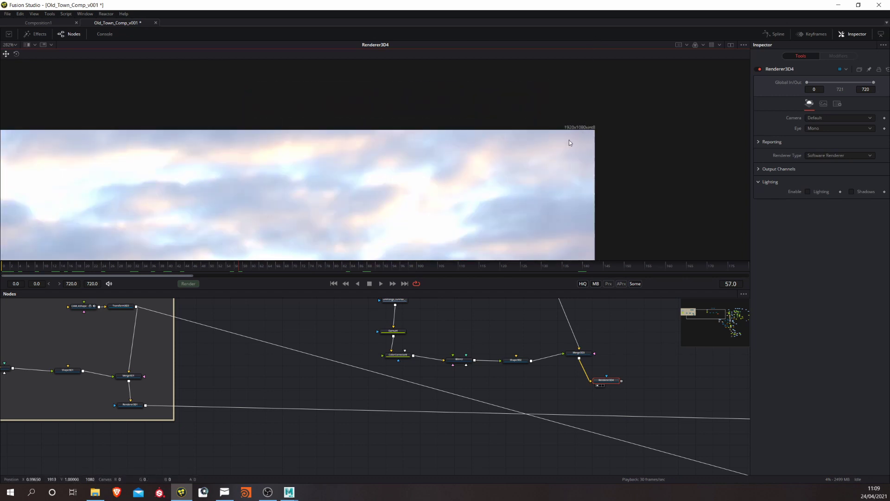
scroll(503, 189, down, 12)
scroll(498, 185, up, 5)
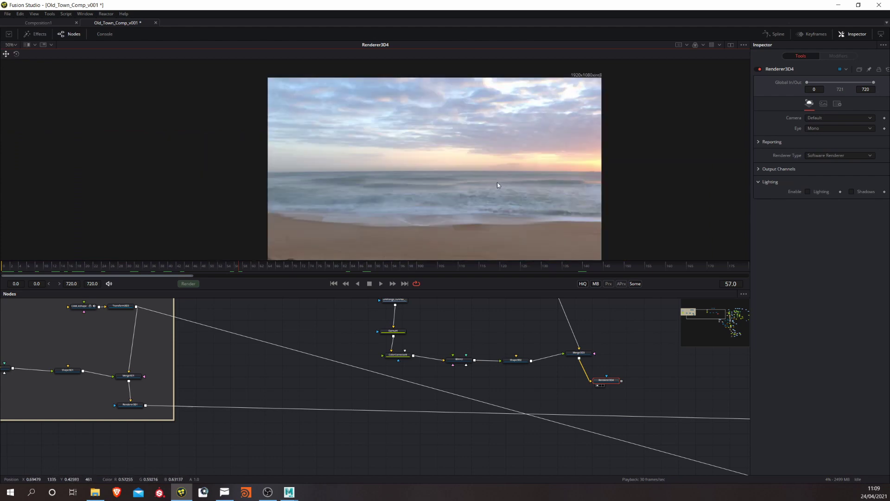
drag(497, 185, 490, 175)
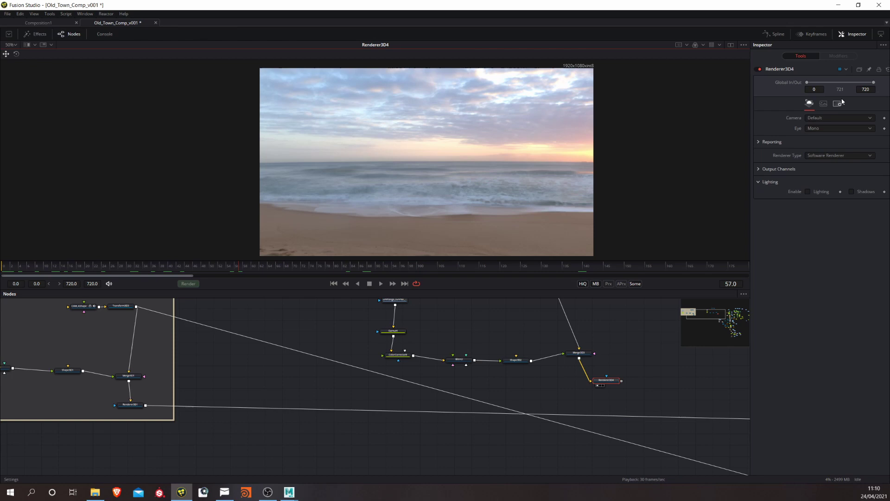
click(825, 104)
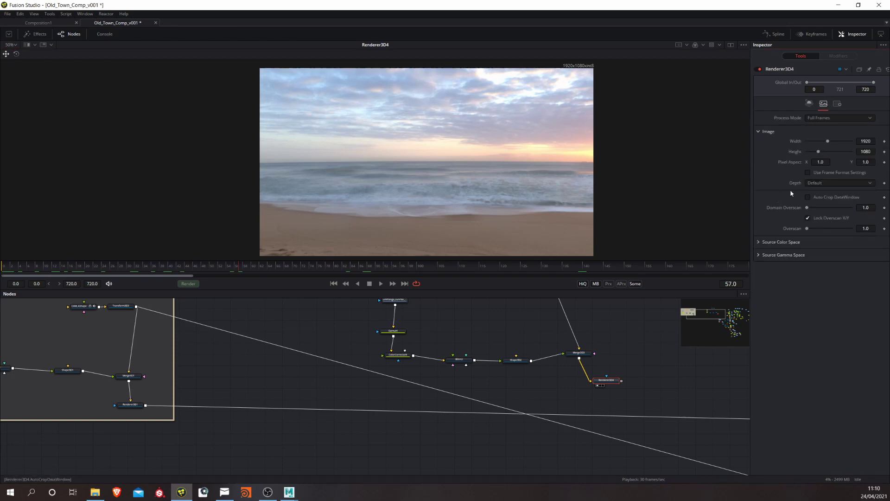
click(834, 183)
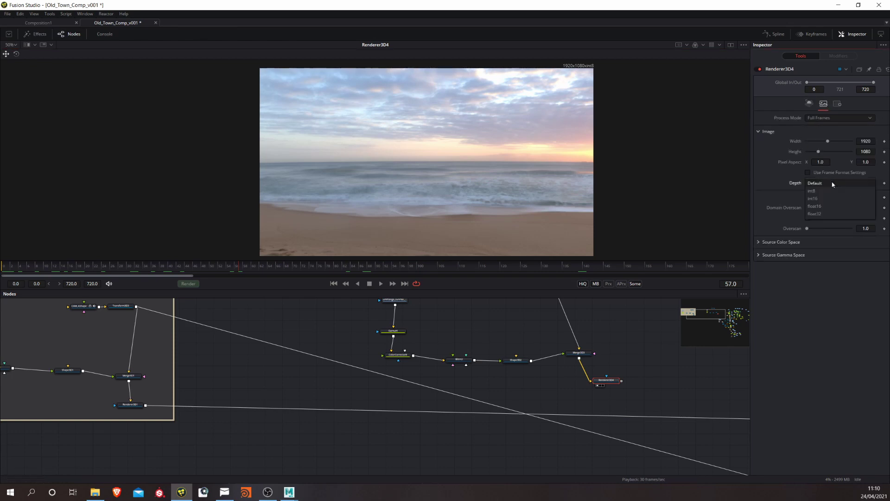
click(826, 205)
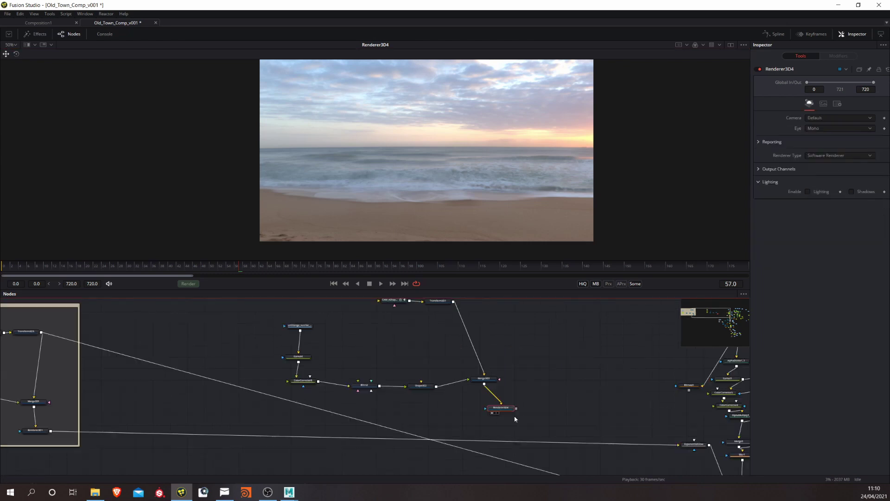
- Move the new Renderer 3D closer to the main comp, preview Merge2, and feed the renderer into its background instead of the ExponentialGlow
drag(593, 391, 477, 354)
scroll(476, 354, down, 3)
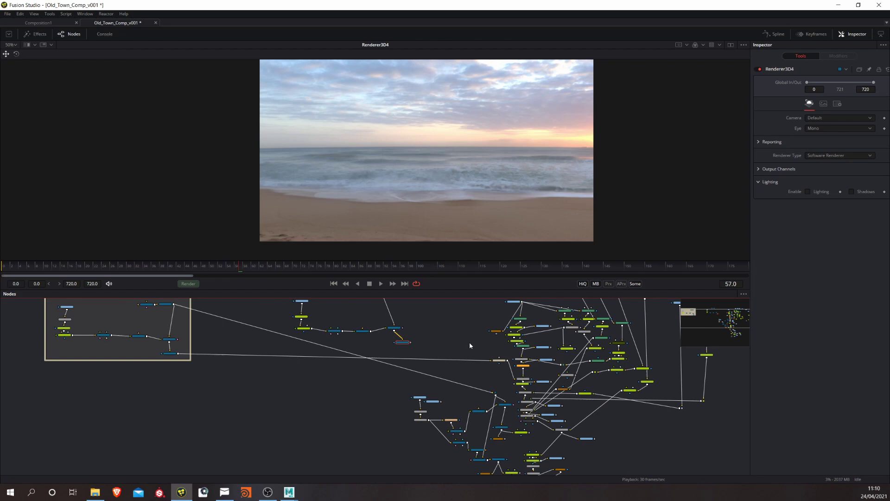
scroll(478, 340, up, 4)
drag(305, 351, 405, 351)
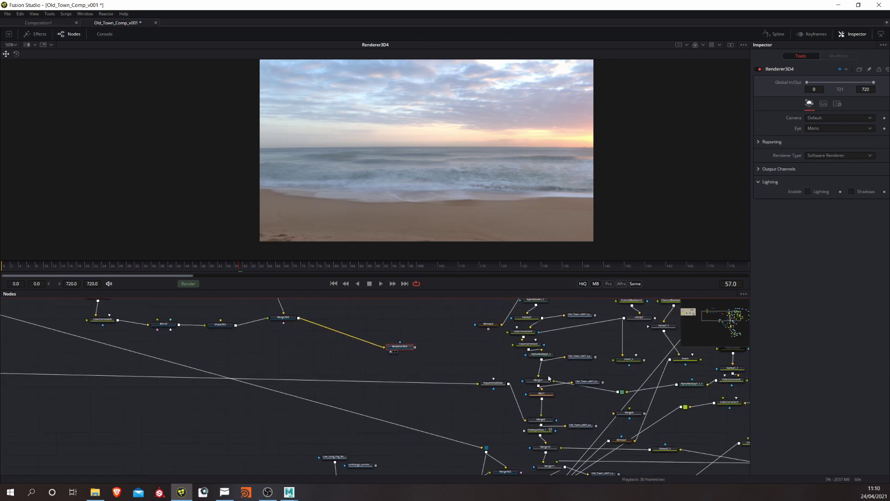
drag(494, 381, 428, 374)
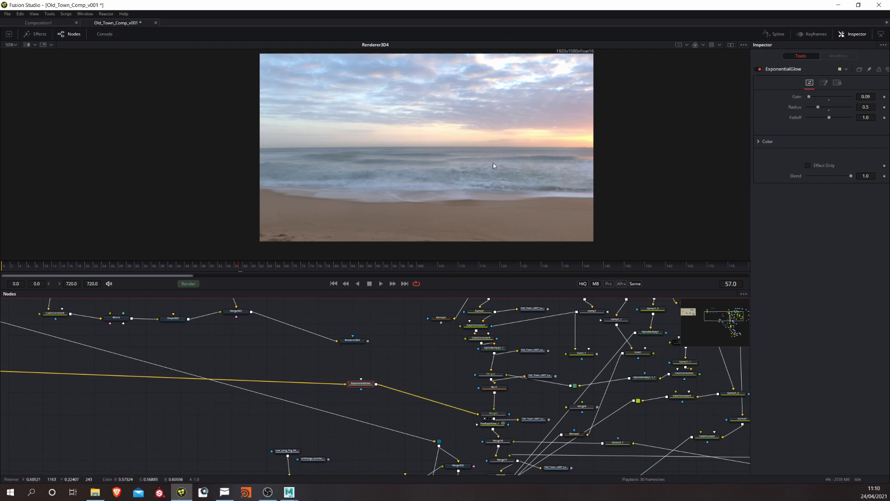
drag(477, 168, 485, 187)
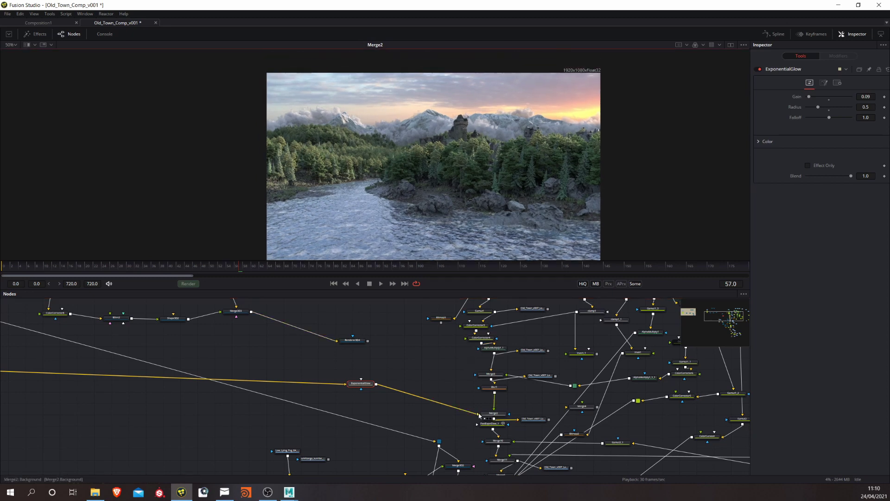
drag(478, 414, 367, 341)
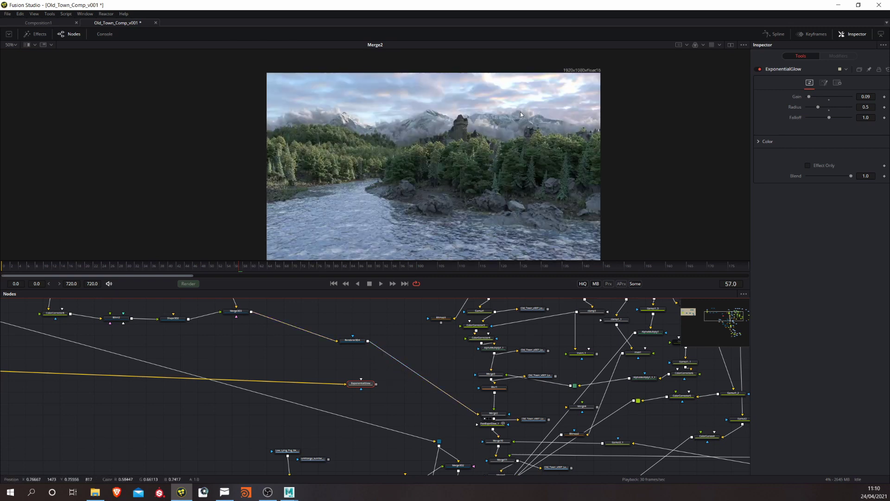
- Adjust the new sphere's Y rotation until the sunset glow sits behind the mountains in the Merge2 composite
drag(538, 103, 552, 117)
drag(280, 357, 377, 393)
click(278, 357)
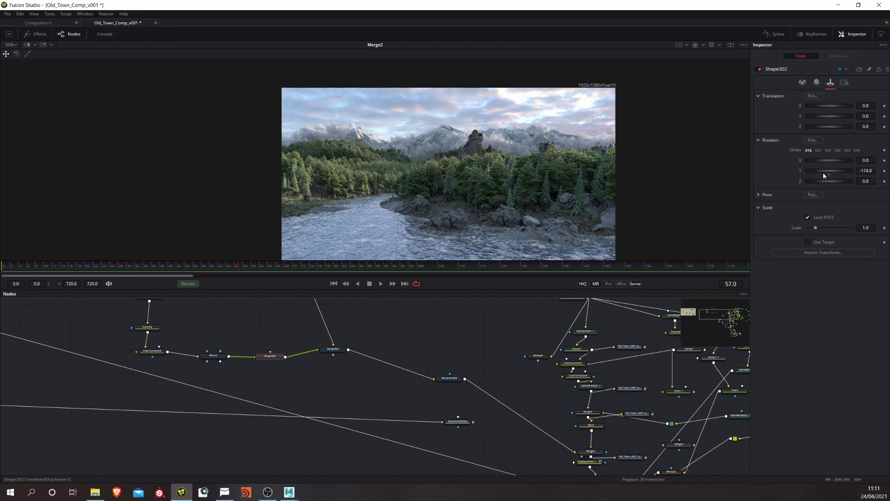
mouse_move(840, 171)
mouse_down()
mouse_move(847, 170)
mouse_move(831, 161)
mouse_move(835, 181)
mouse_move(829, 172)
mouse_up()
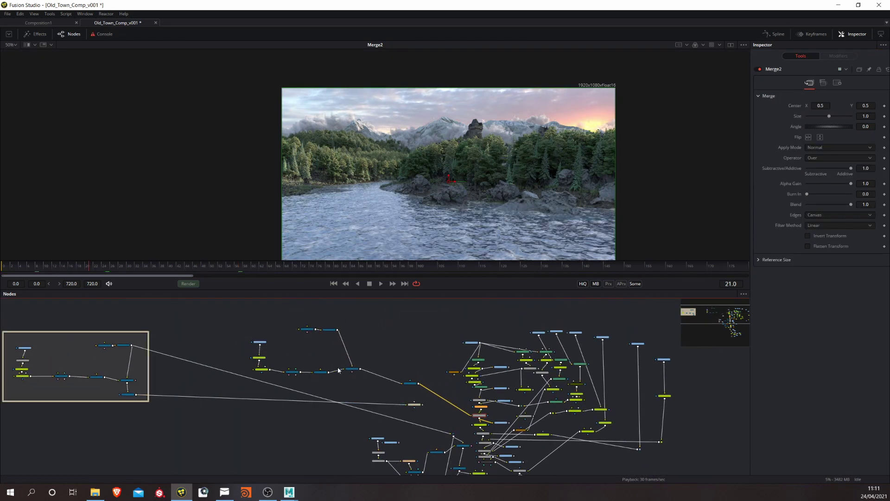
- Select the low-lying fog node network and preview its Low_Lying_Fog loader and ChangeDepth1_1 output
drag(338, 370, 436, 405)
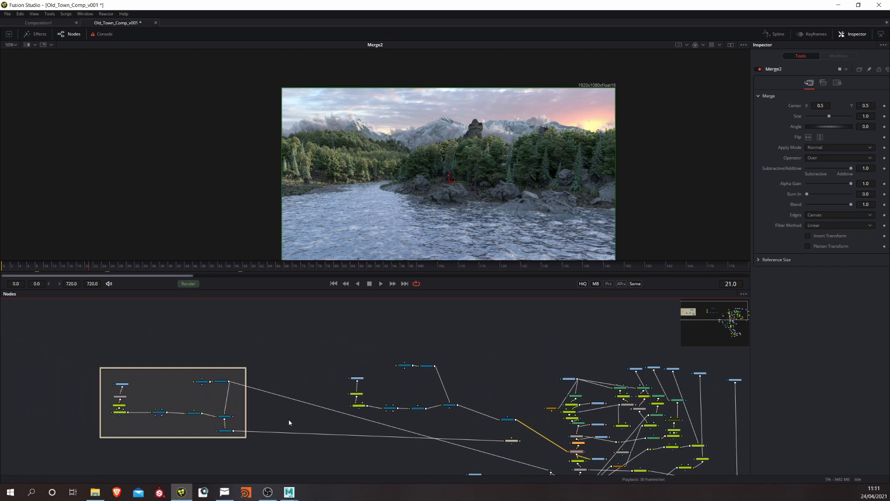
drag(288, 420, 281, 390)
drag(190, 342, 271, 333)
drag(434, 435, 430, 412)
scroll(418, 391, up, 4)
scroll(430, 412, up, 2)
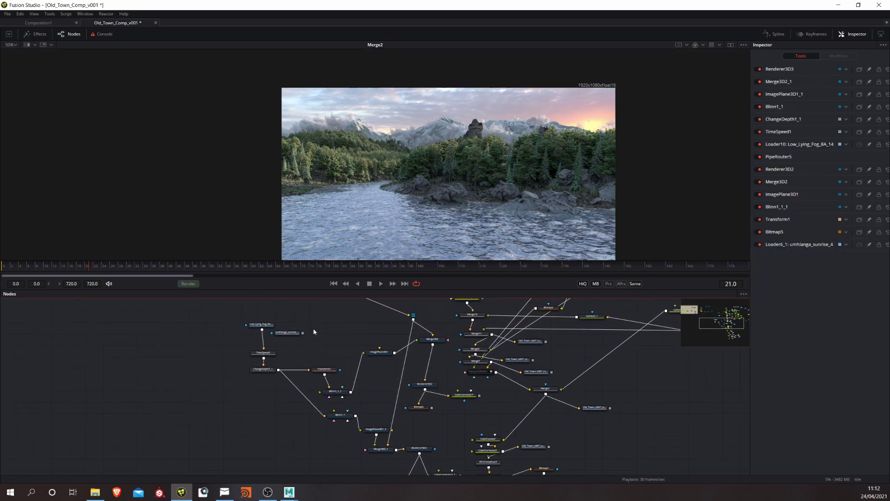
scroll(251, 325, up, 3)
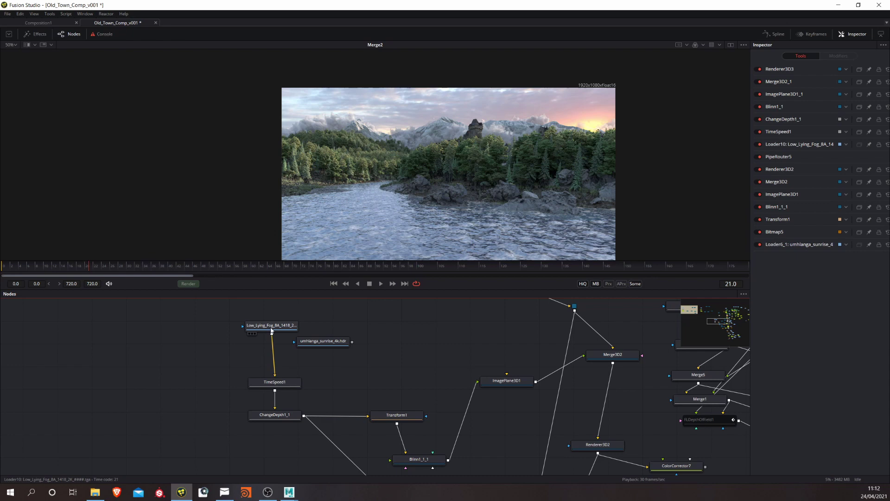
drag(271, 329, 395, 206)
drag(330, 420, 317, 382)
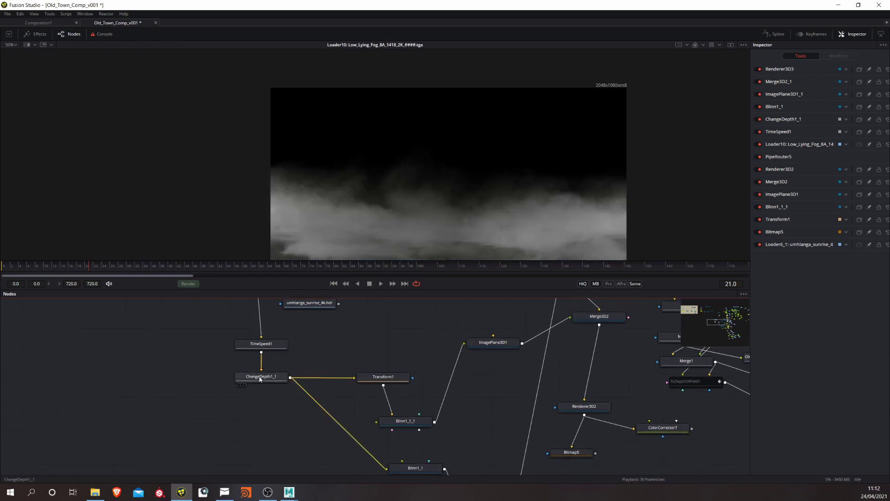
drag(260, 378, 386, 258)
- Inspect the fog's 3D setup, previewing ImagePlane3D1, Merge3D2 and the ColorCorrector7_1 output, and select Renderer3D3
drag(417, 417, 389, 375)
drag(449, 360, 381, 405)
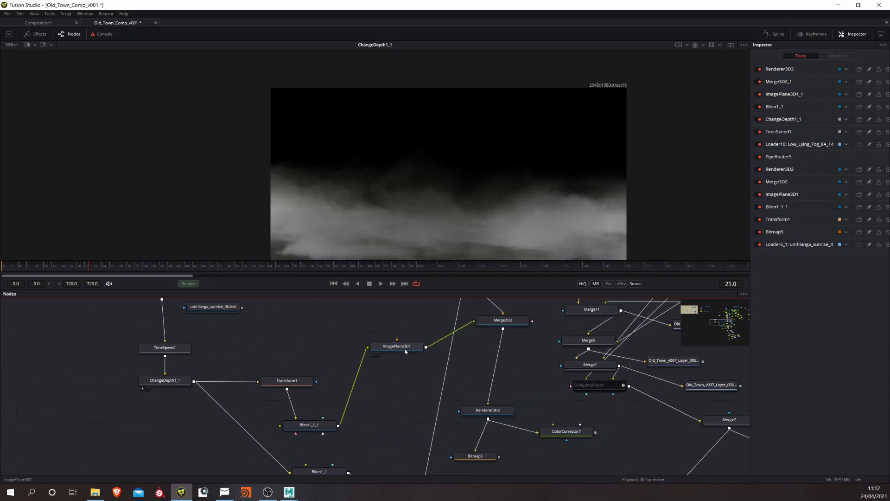
drag(404, 348, 454, 190)
drag(503, 320, 388, 175)
click(468, 175)
scroll(461, 437, down, 3)
drag(461, 436, 403, 357)
drag(401, 422, 417, 189)
scroll(442, 207, down, 3)
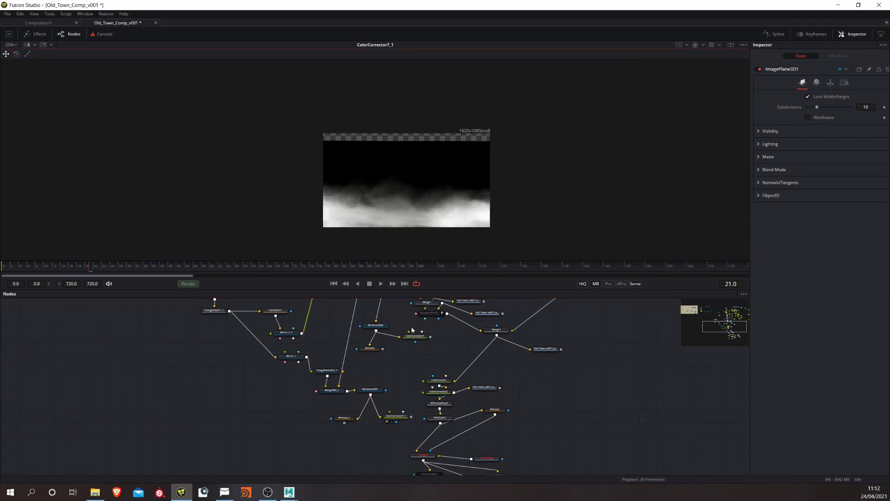
drag(375, 359, 382, 375)
drag(377, 406, 387, 407)
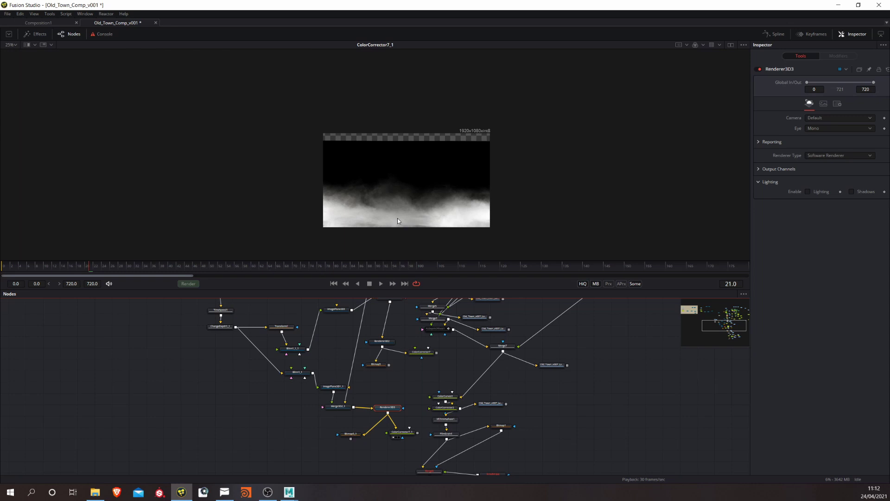
- Examine how the camera_setup group, sky, fog and render-layer branches connect across the whole node tree
scroll(416, 330, up, 5)
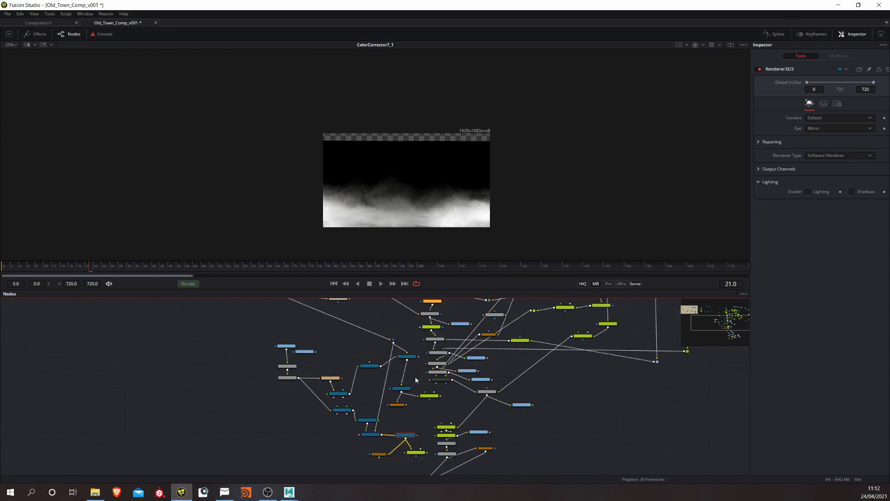
scroll(385, 392, down, 5)
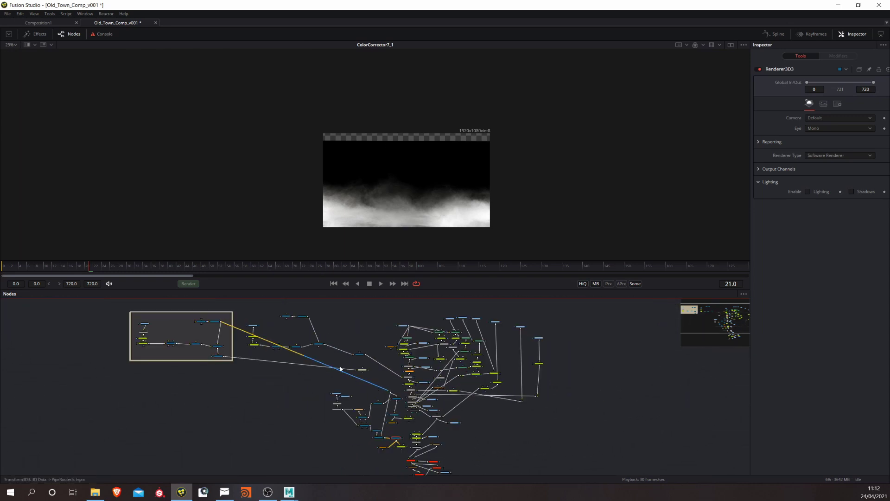
scroll(269, 322, up, 4)
scroll(391, 372, down, 4)
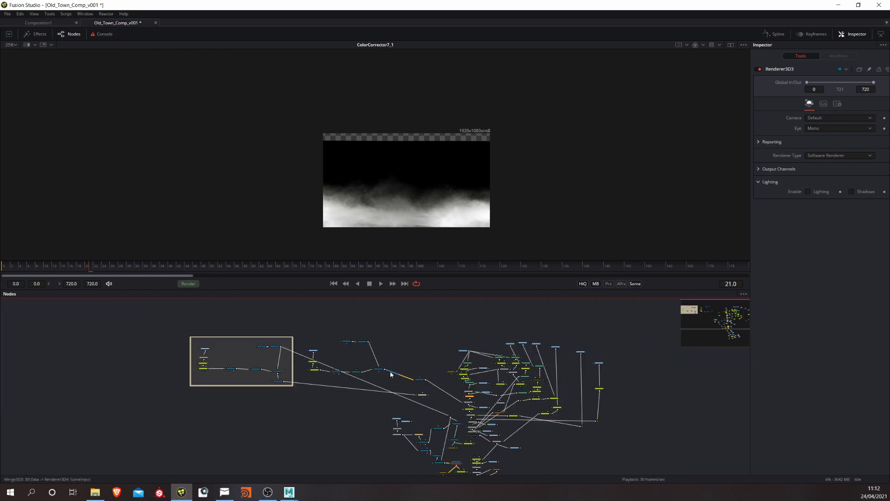
drag(417, 391, 330, 348)
scroll(359, 374, up, 4)
drag(352, 408, 332, 348)
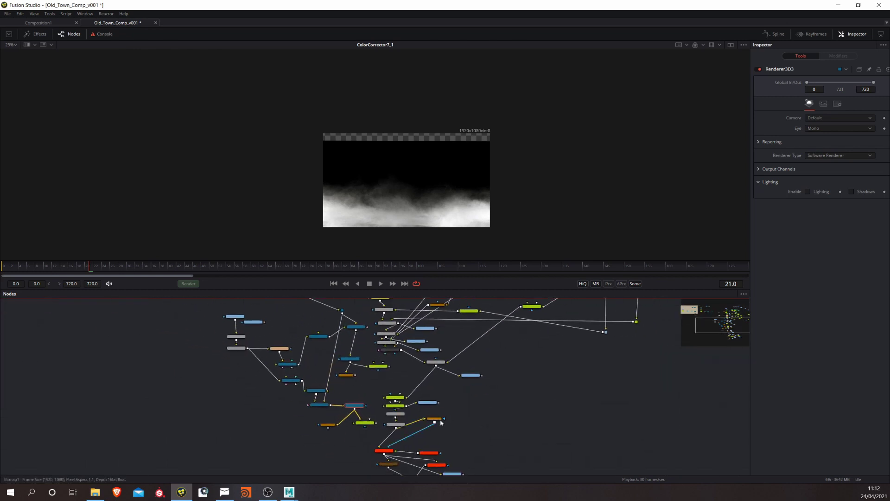
drag(442, 426, 426, 350)
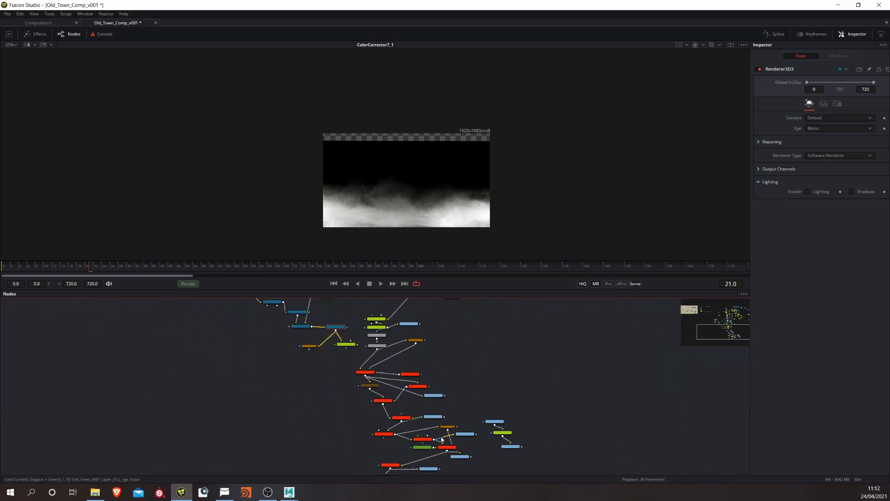
scroll(491, 384, up, 5)
scroll(501, 383, up, 5)
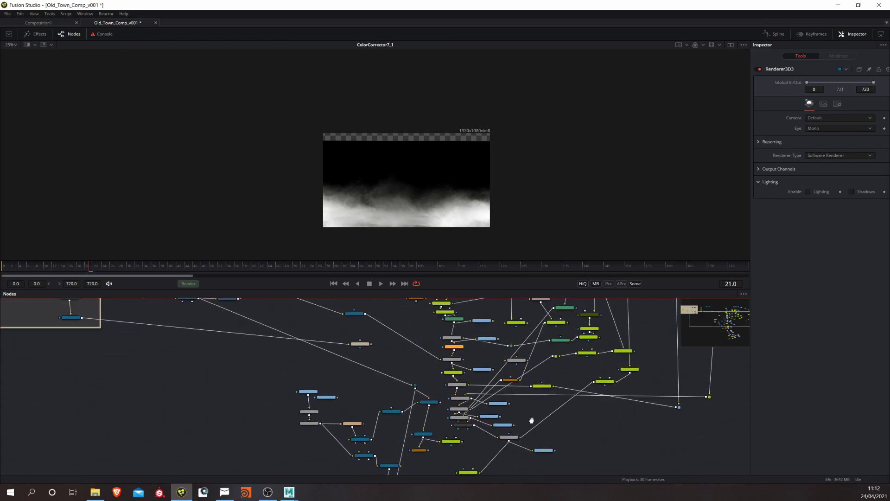
scroll(589, 399, up, 5)
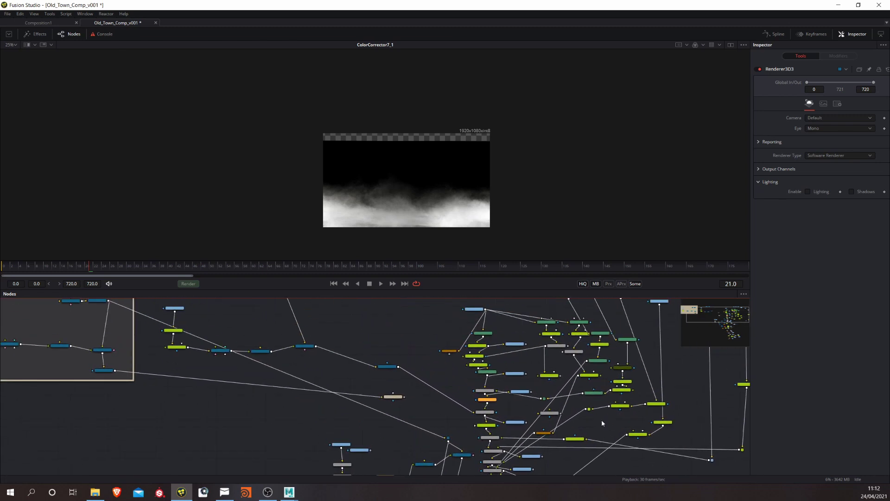
right_click(589, 413)
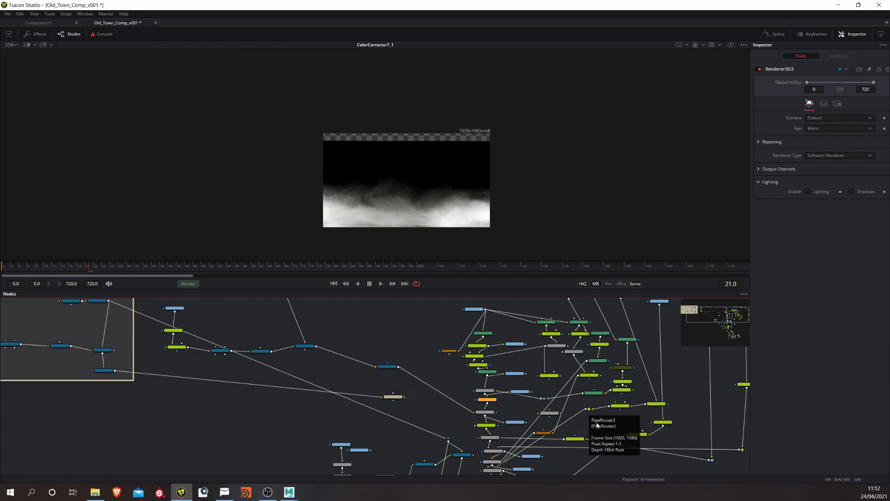
scroll(589, 412, down, 5)
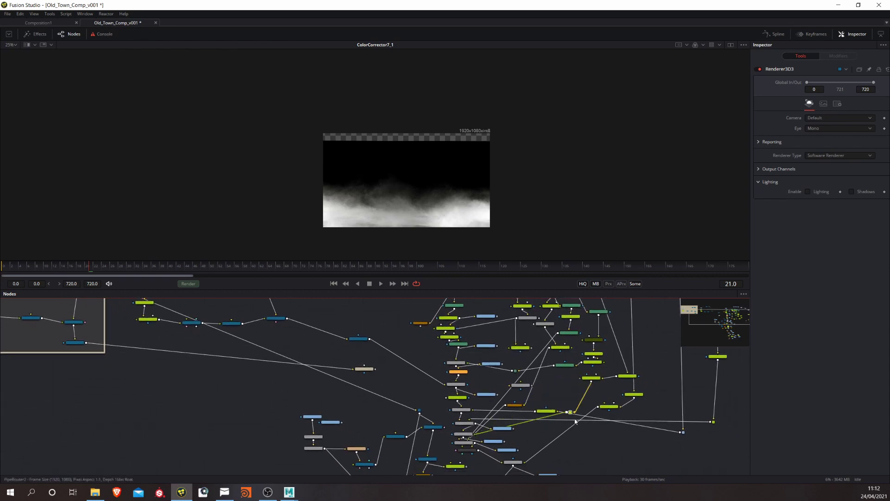